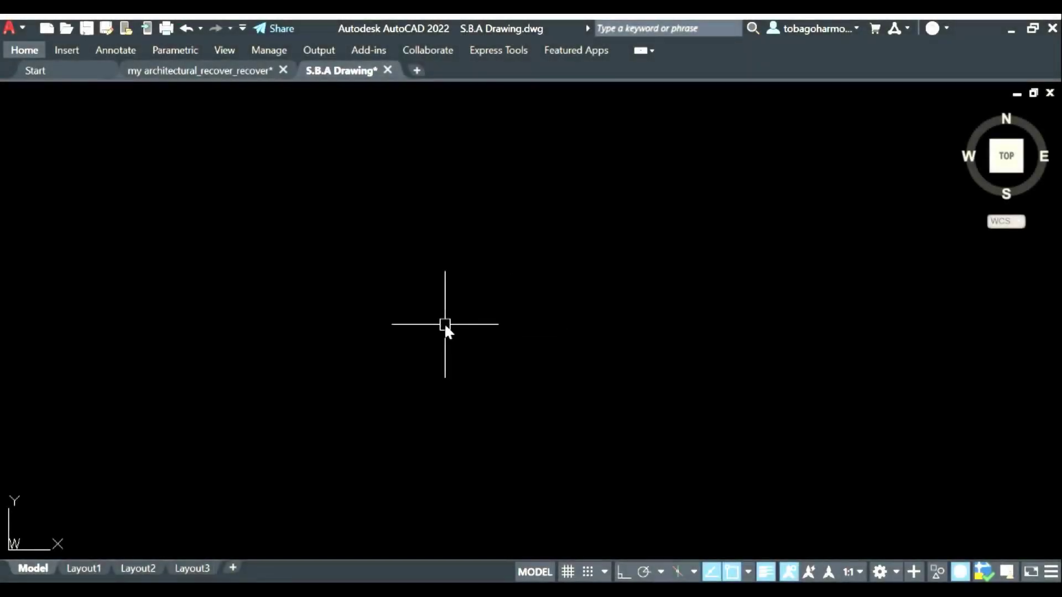
Draw three small circles marking the positions of points A, B and C
text(circle)
key(Return)
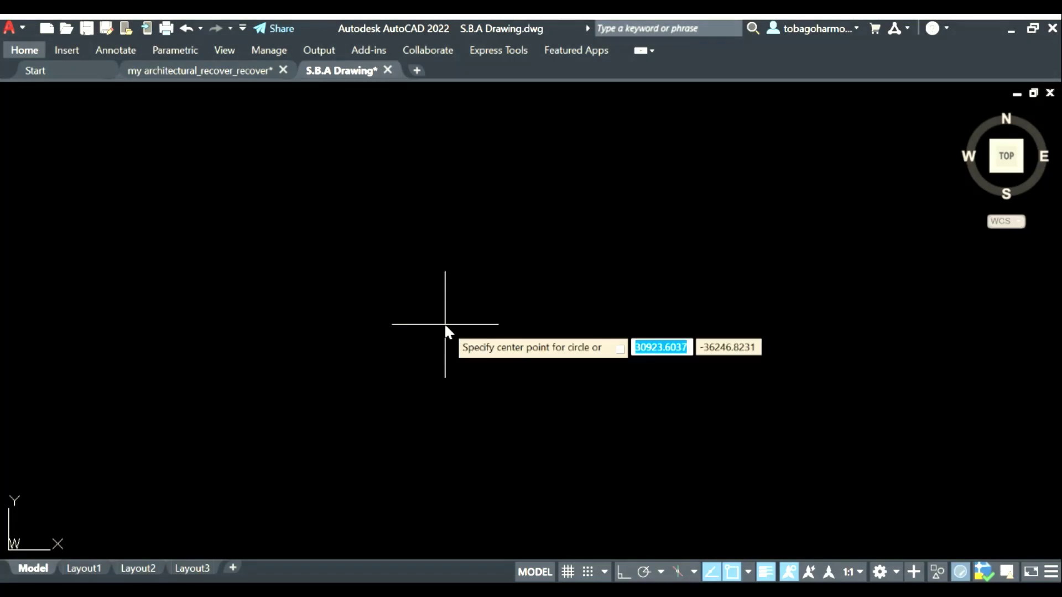
click(417, 254)
click(419, 255)
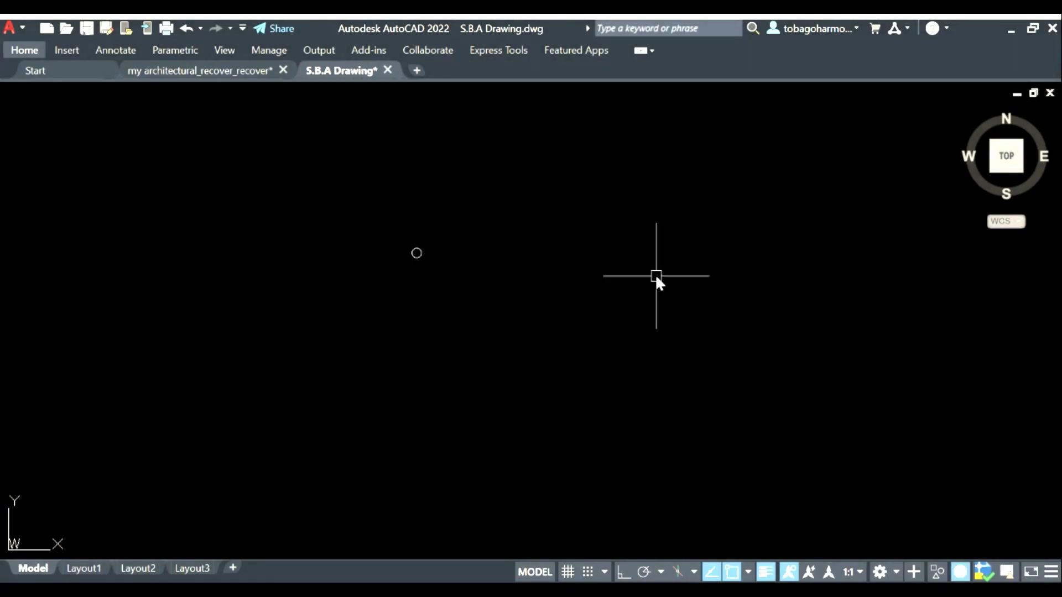
key(Return)
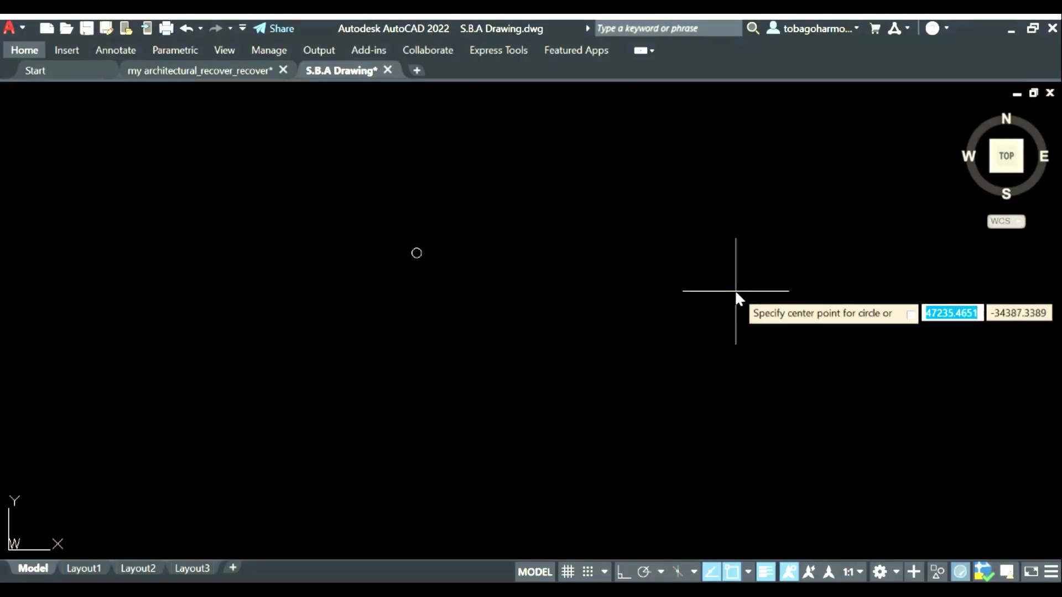
click(735, 289)
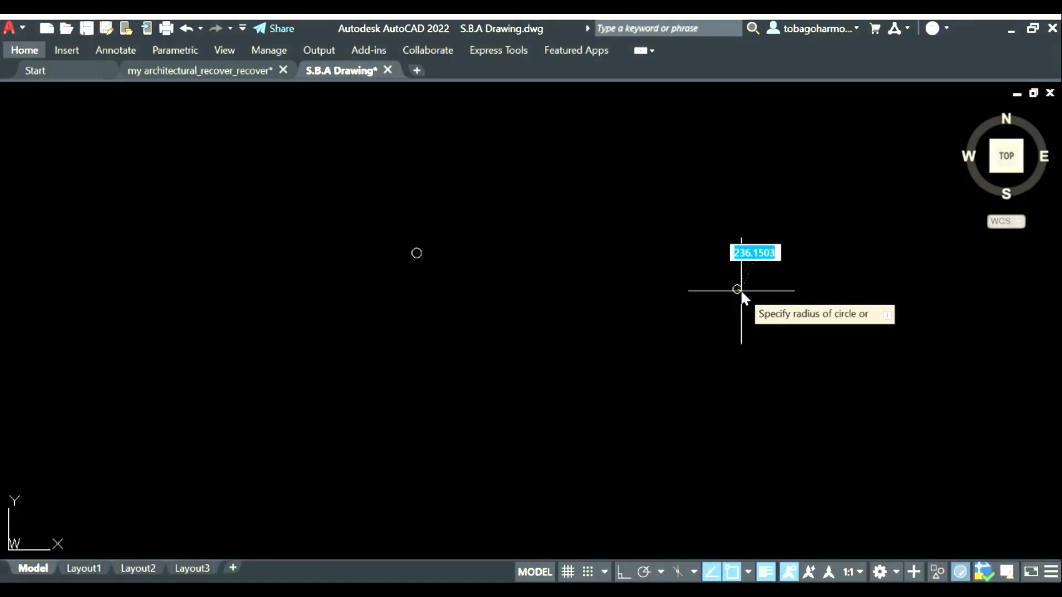
click(740, 289)
middle_drag(590, 343, 553, 294)
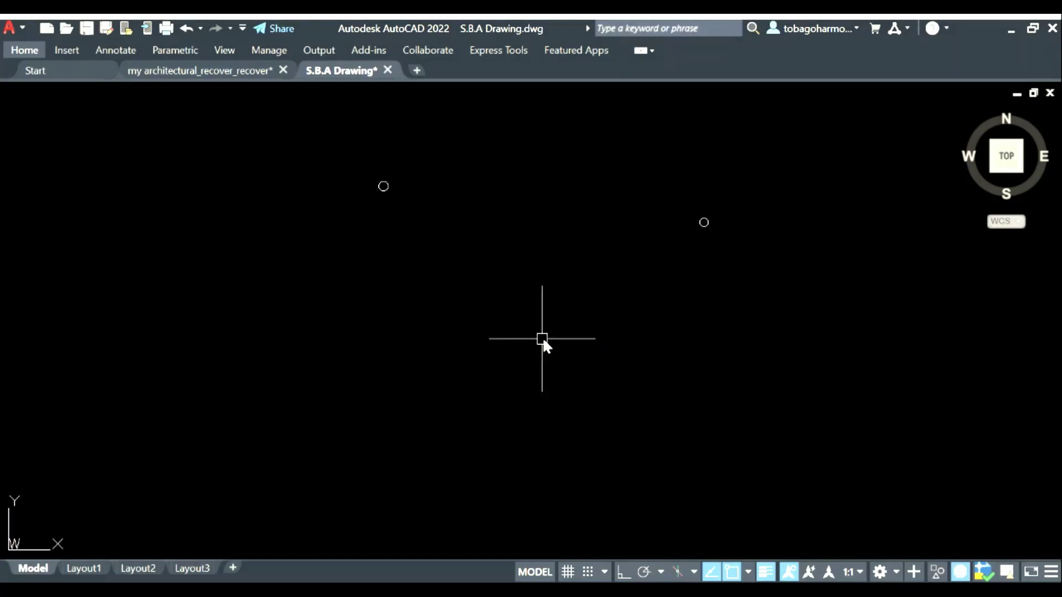
key(Return)
click(490, 419)
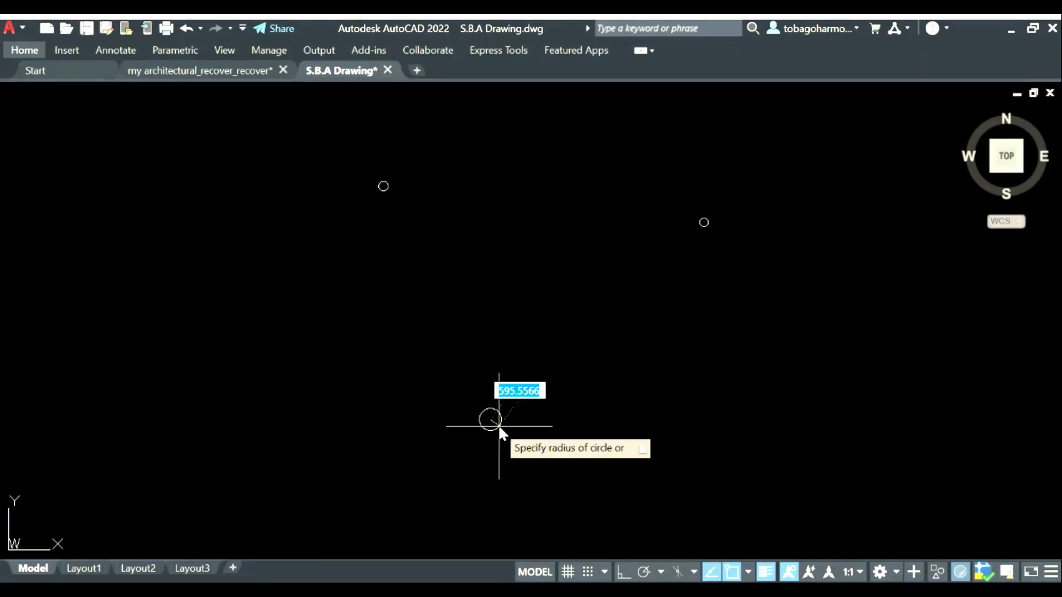
click(492, 423)
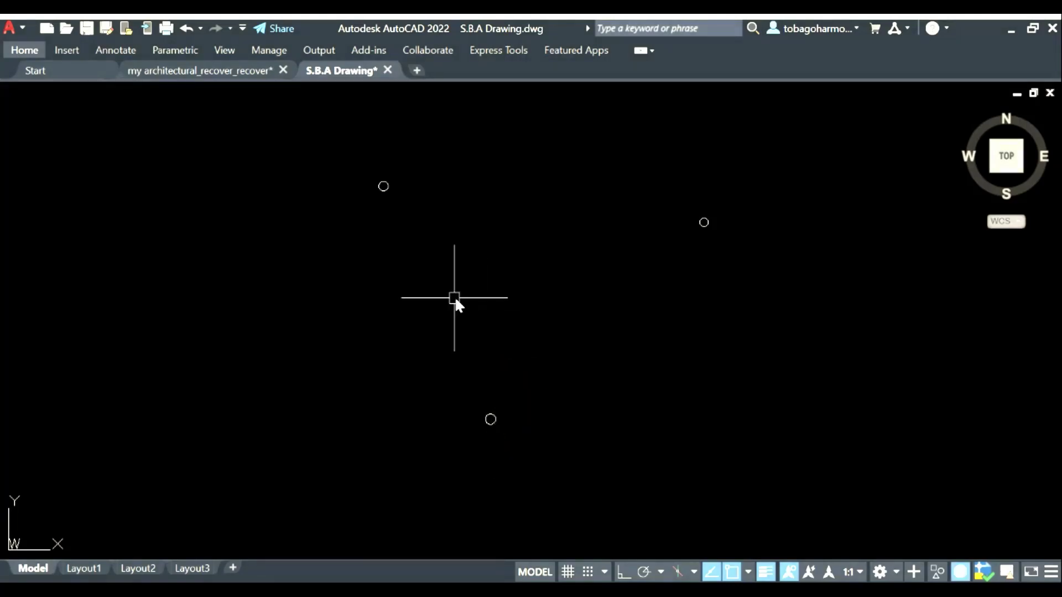
middle_drag(439, 293, 442, 330)
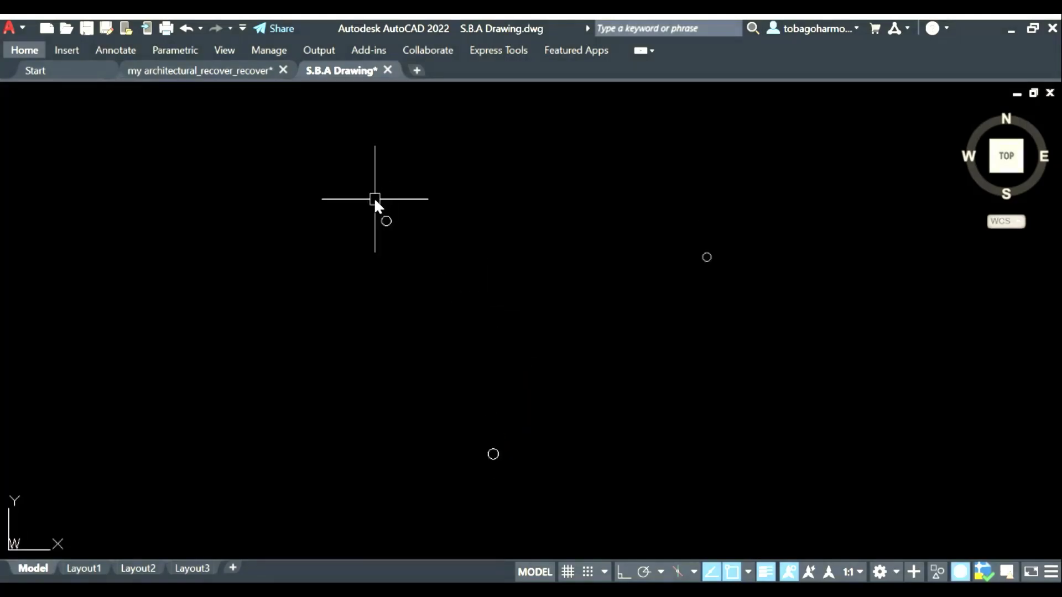
scroll(386, 225, up, 2)
scroll(388, 220, down, 2)
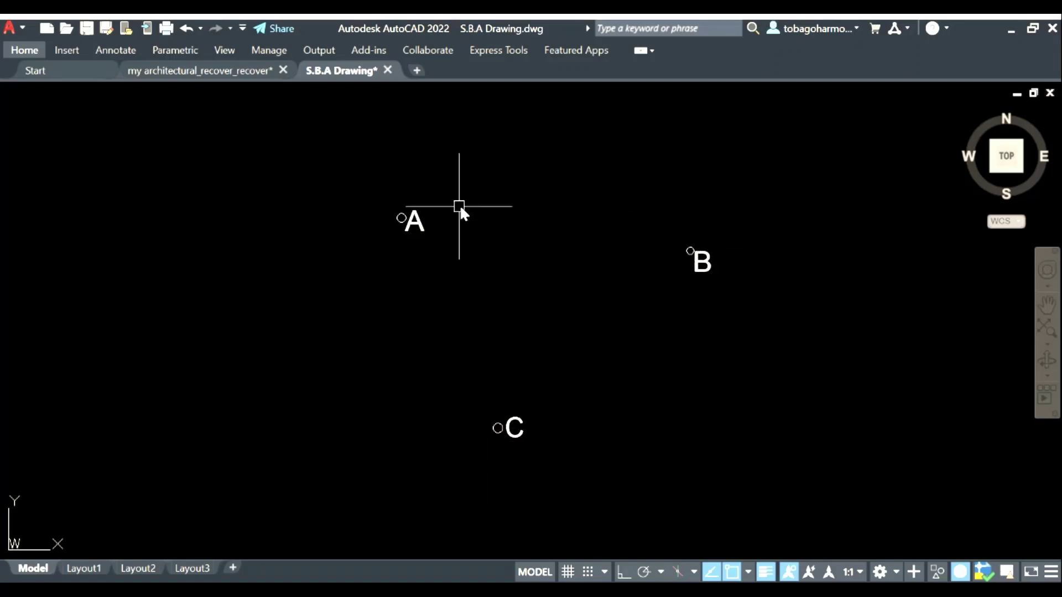
Draw connected lines from A to B, B to C and back to A
scroll(457, 208, up, 2)
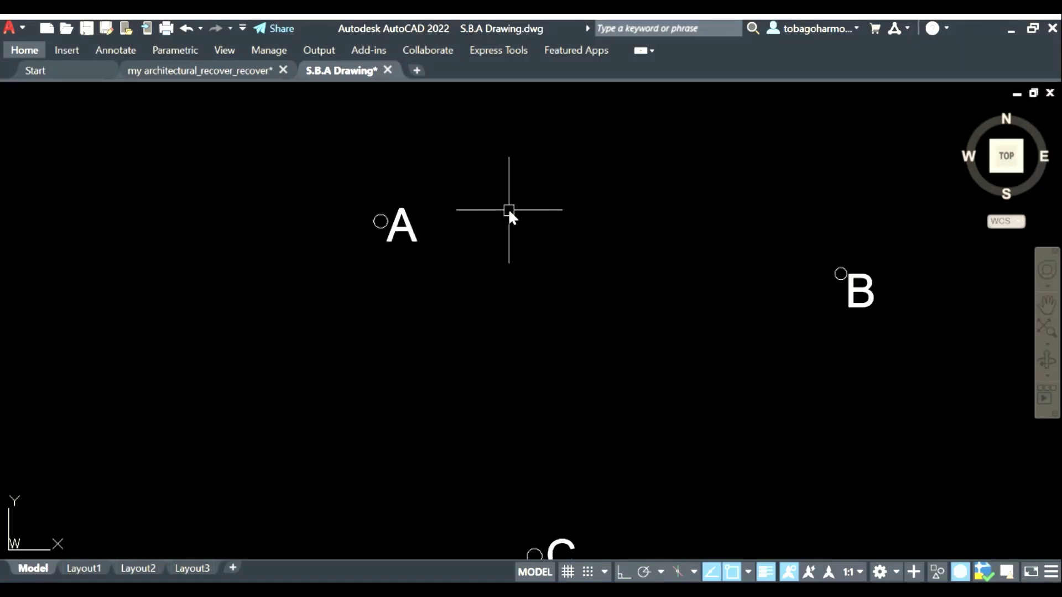
text(LINE)
key(Return)
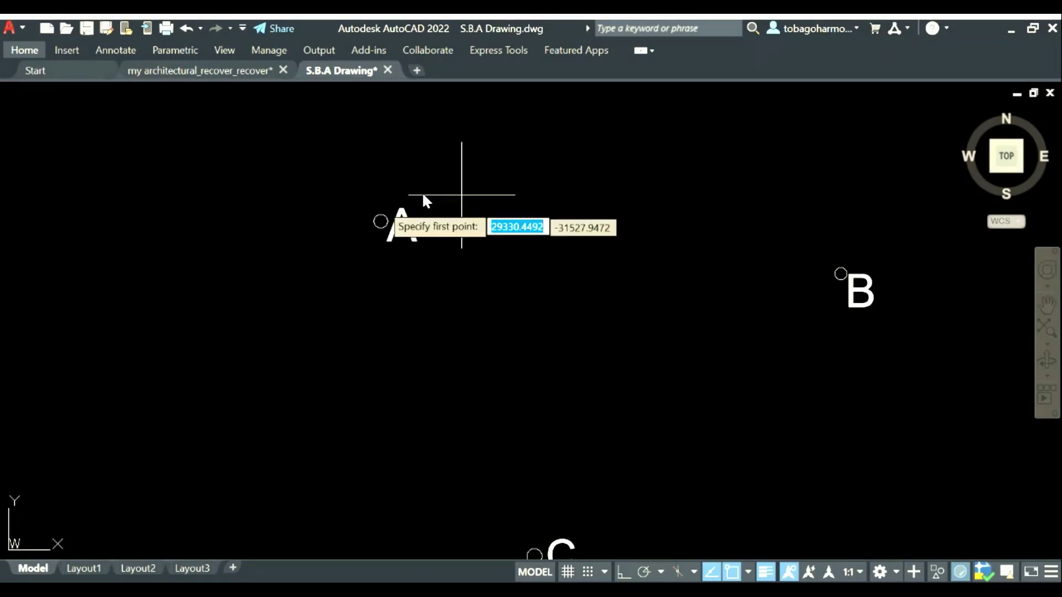
click(380, 222)
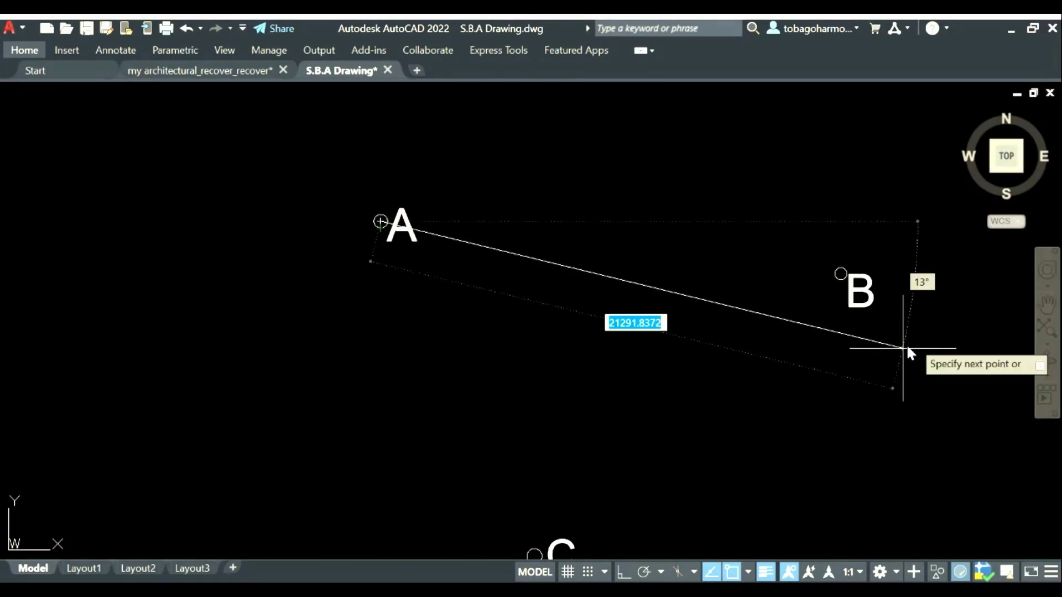
click(840, 273)
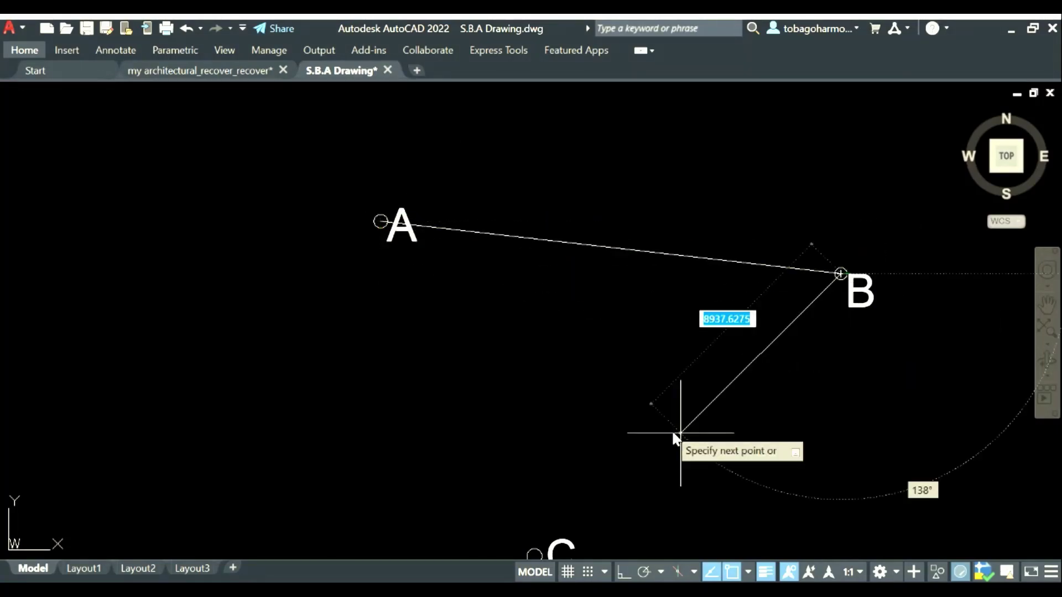
middle_drag(674, 429, 672, 303)
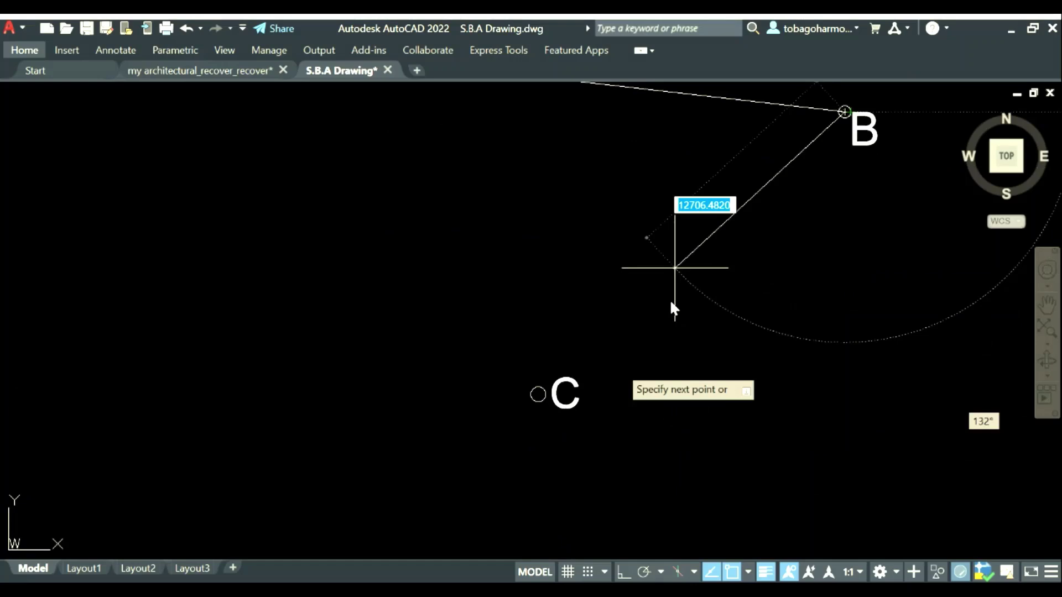
click(532, 394)
middle_drag(431, 231, 607, 491)
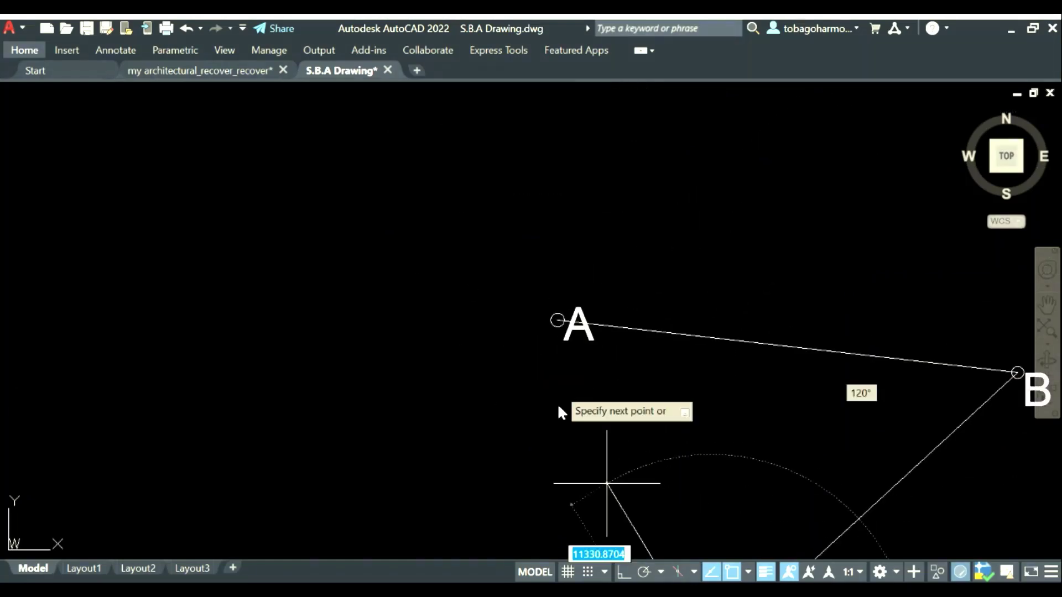
click(549, 320)
scroll(558, 318, up, 5)
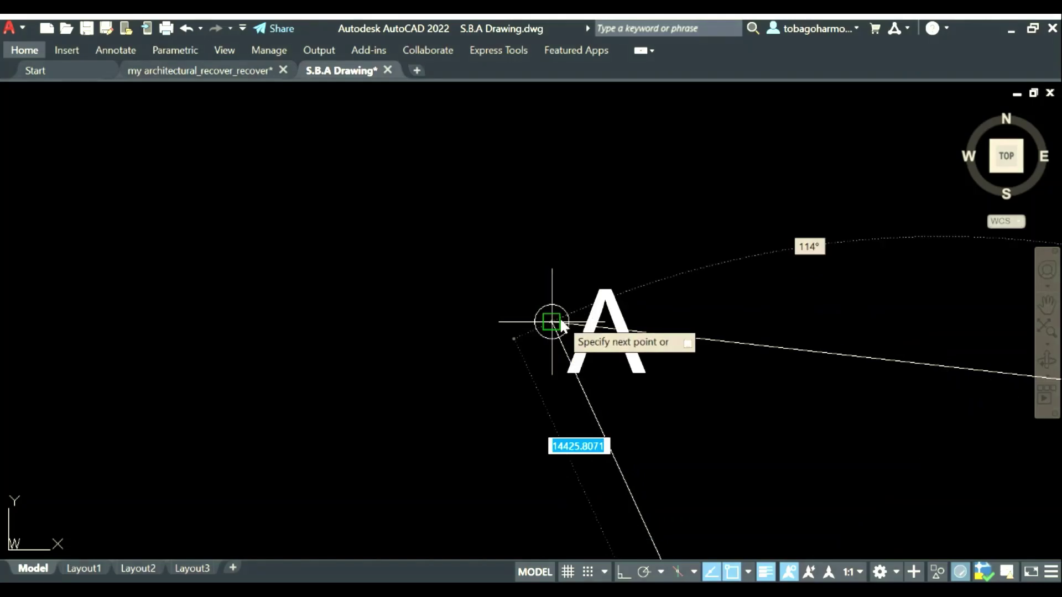
key(Return)
scroll(635, 227, down, 6)
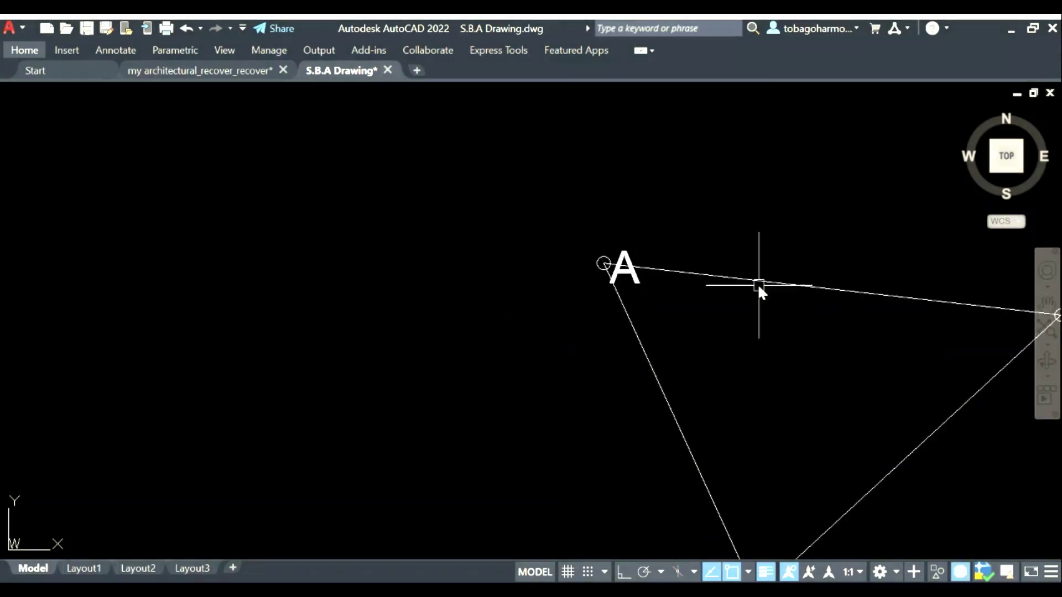
scroll(681, 283, up, 2)
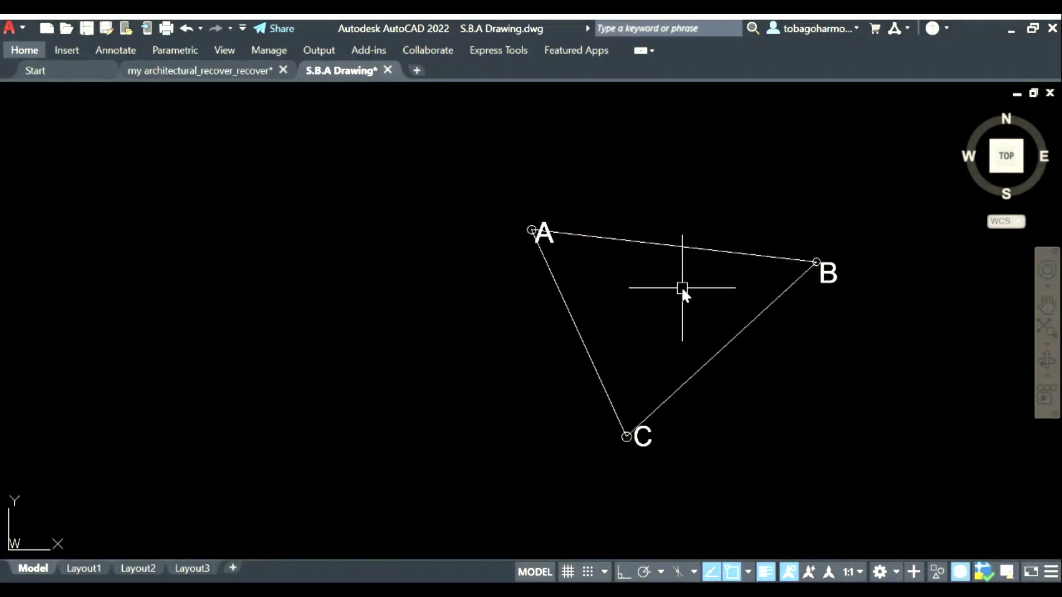
Move label A to the left of vertex A, away from the triangle's sides
text(m)
key(Return)
click(532, 230)
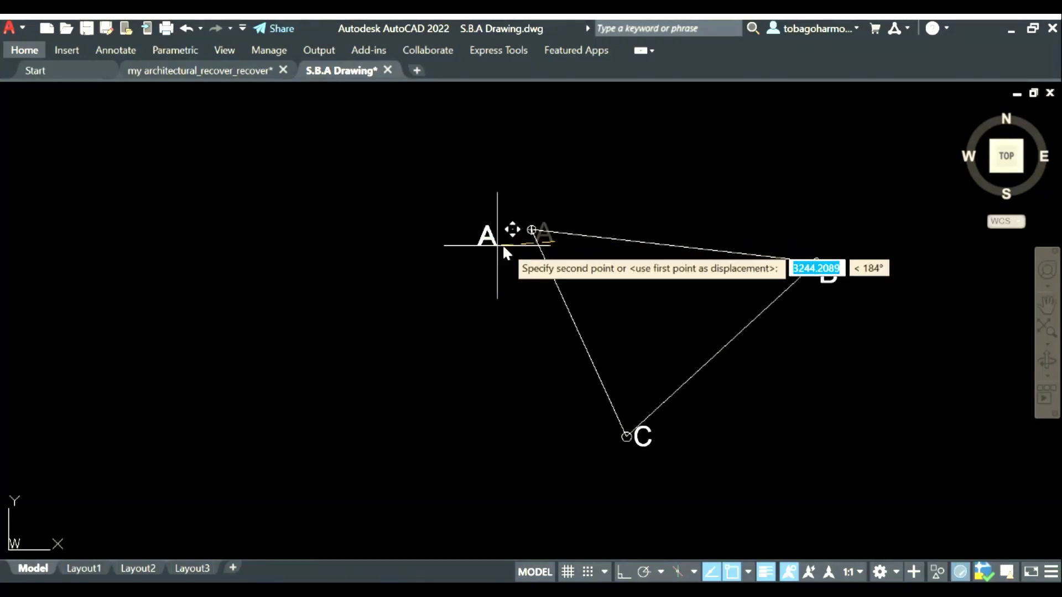
scroll(507, 239, up, 5)
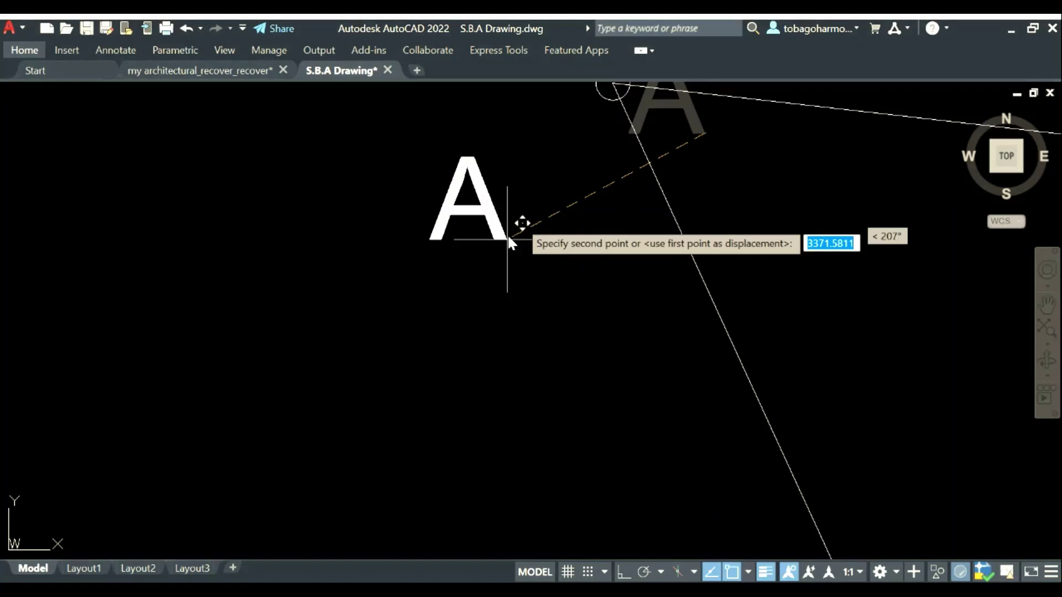
scroll(552, 158, up, 2)
middle_drag(552, 158, 529, 367)
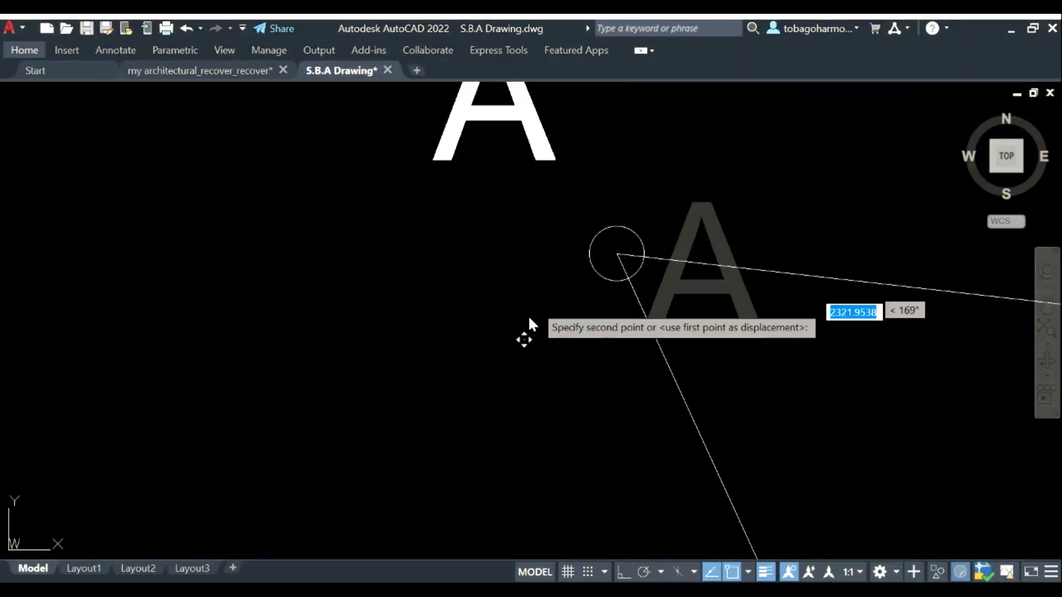
click(541, 283)
scroll(714, 285, down, 3)
middle_drag(714, 284, 501, 362)
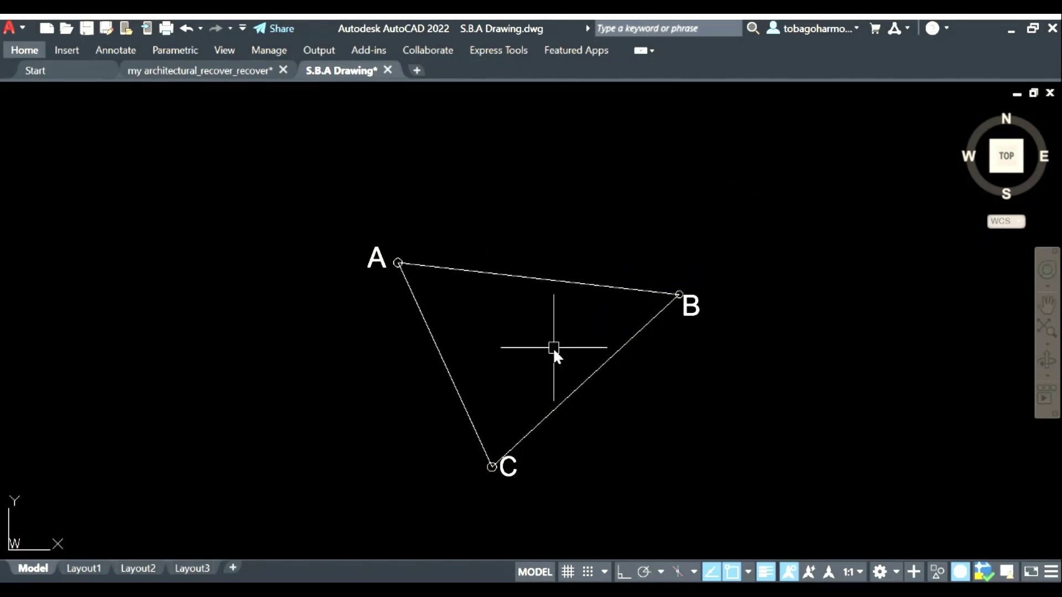
scroll(397, 257, up, 2)
click(388, 268)
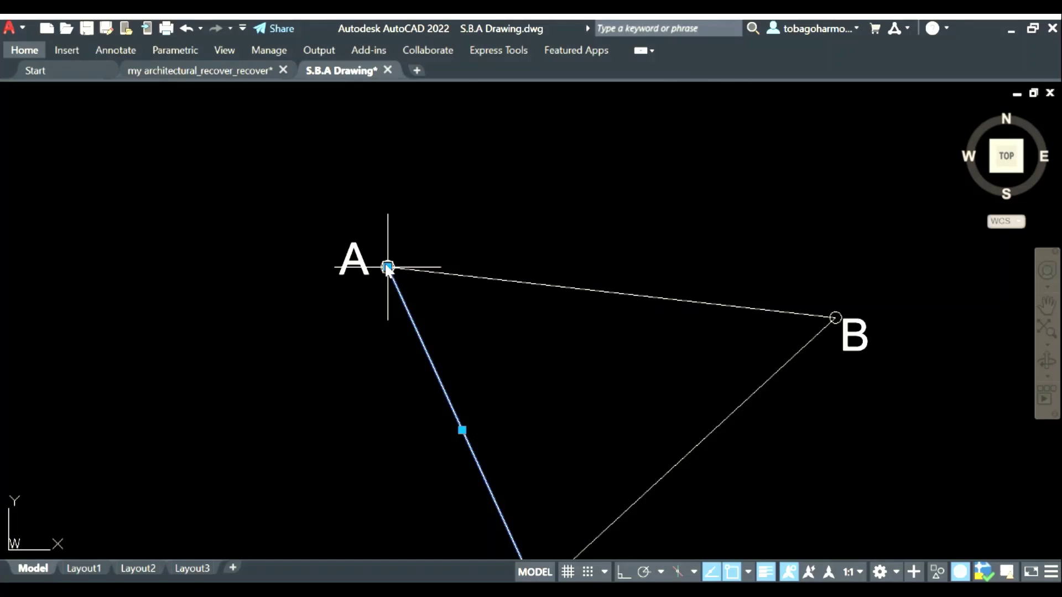
key(Escape)
scroll(367, 285, up, 2)
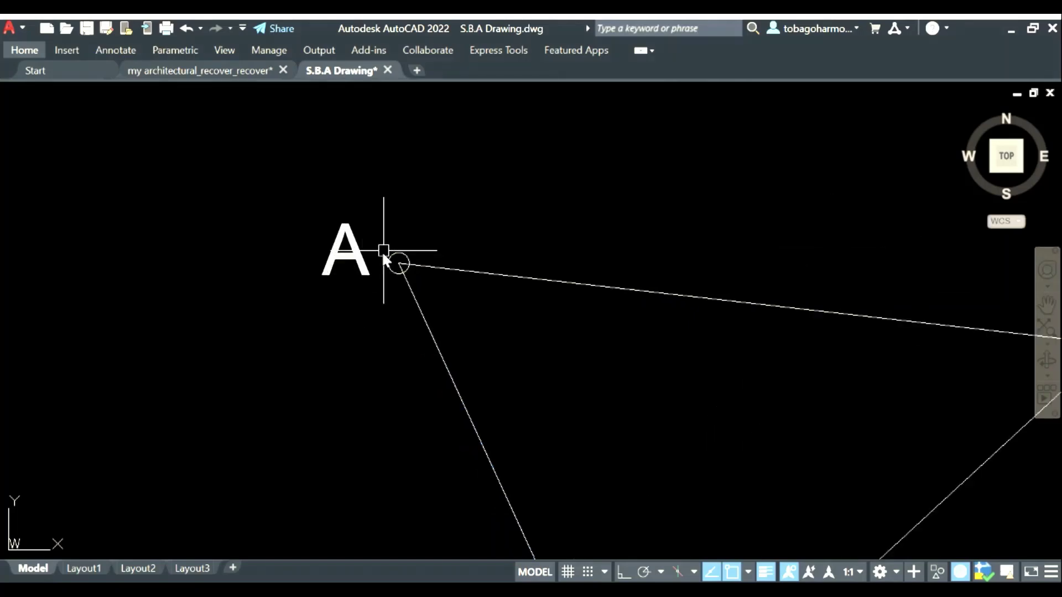
click(397, 262)
scroll(553, 251, down, 2)
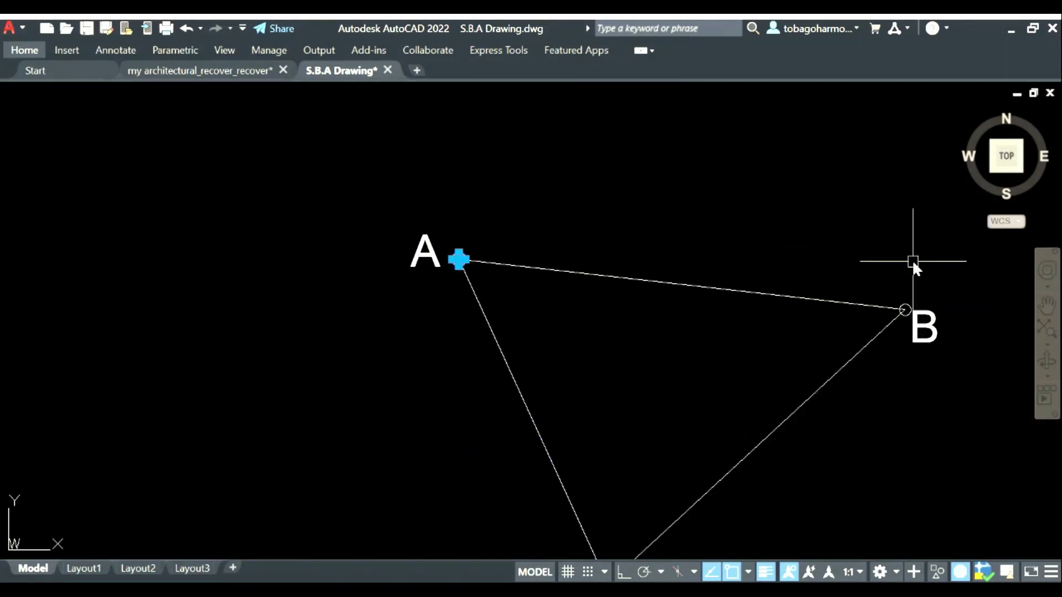
scroll(901, 299, up, 2)
click(897, 315)
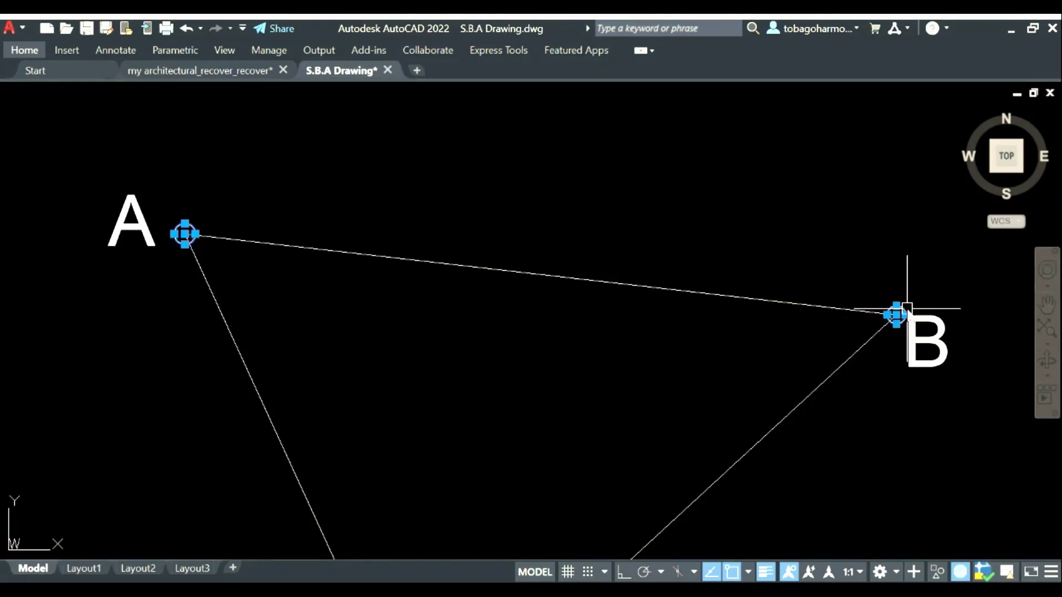
scroll(824, 299, down, 3)
scroll(629, 332, up, 3)
click(626, 373)
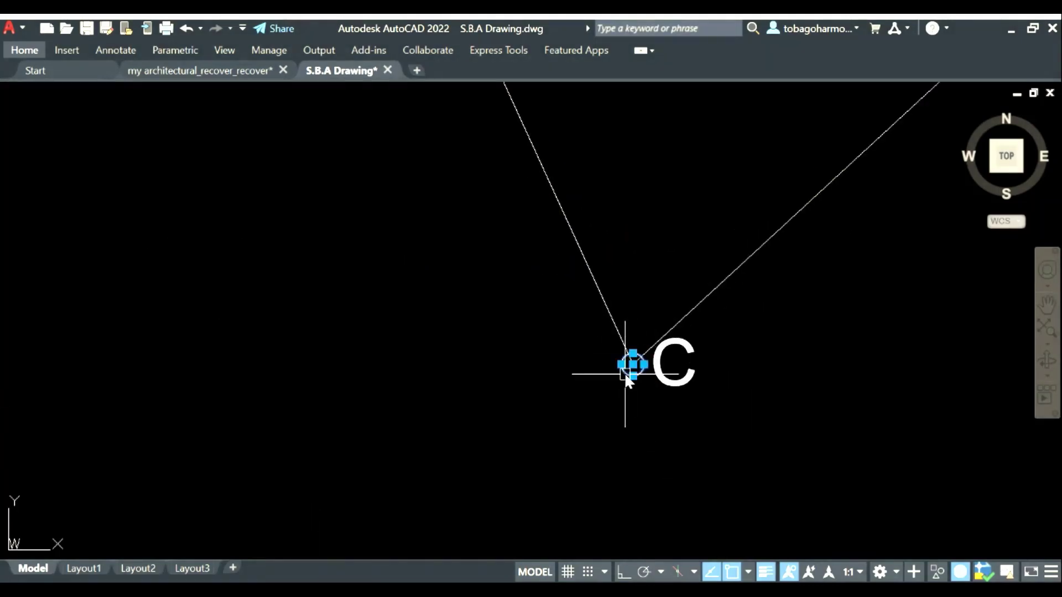
key(Escape)
scroll(685, 201, down, 1)
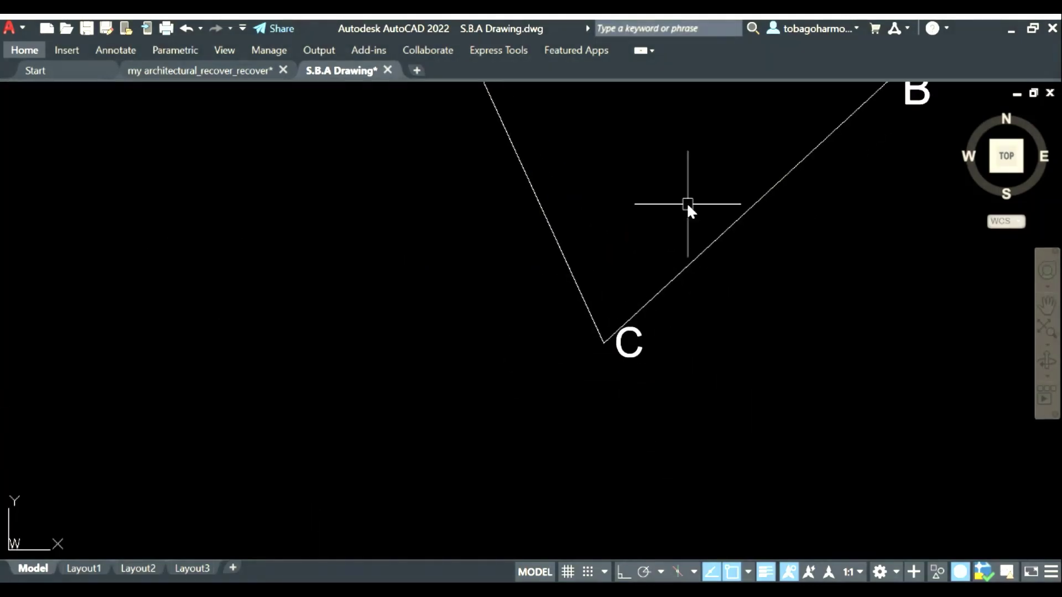
middle_drag(687, 203, 613, 319)
scroll(555, 369, down, 2)
middle_drag(555, 369, 464, 291)
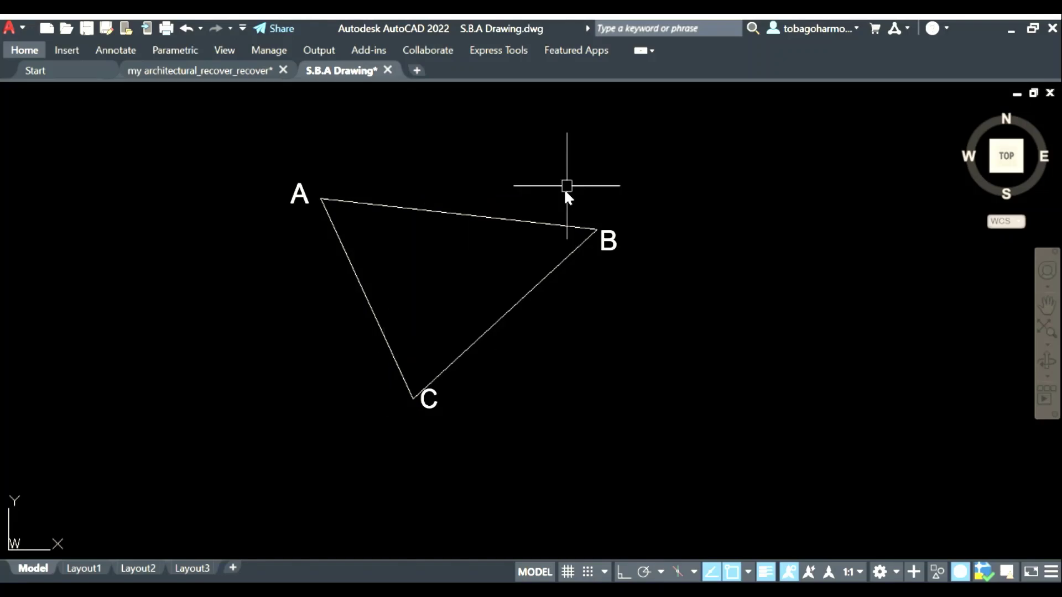
Draw a 3000-radius arc centred at vertex C across both of its sides
text(ARC)
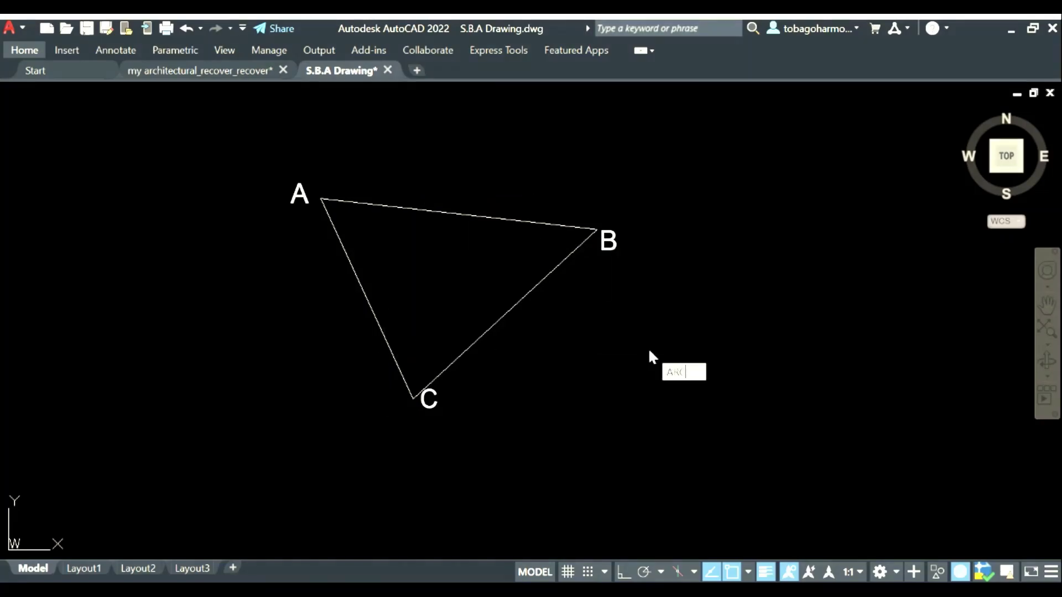
key(Return)
text(c)
key(Return)
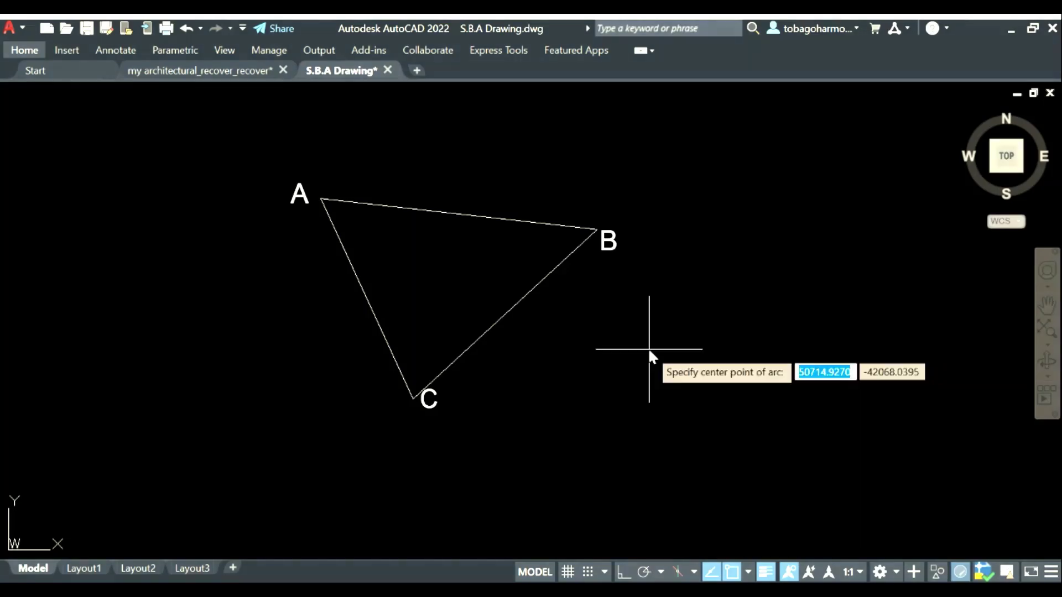
click(412, 399)
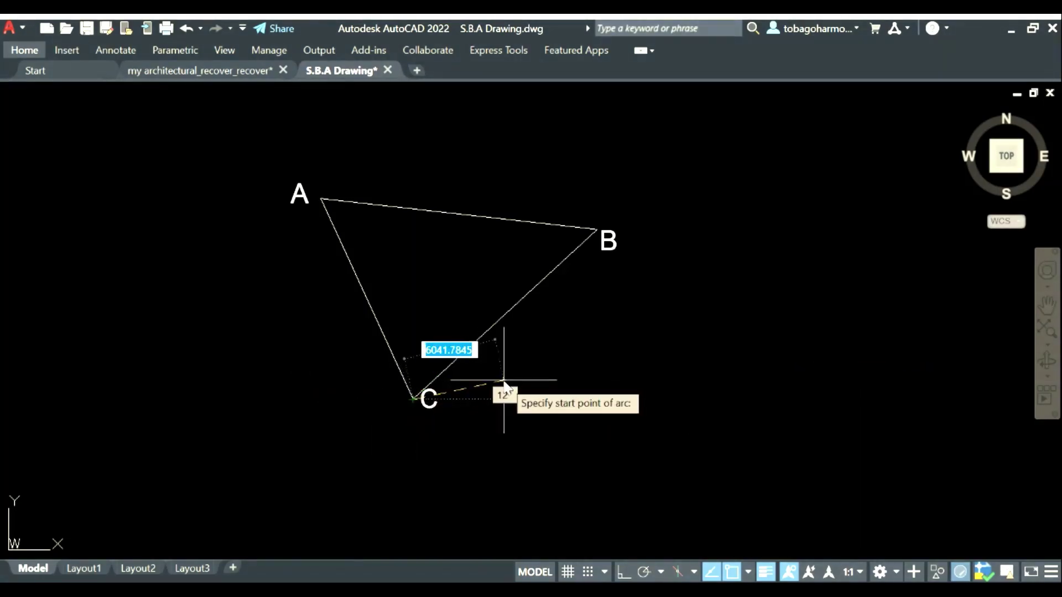
scroll(488, 376, up, 3)
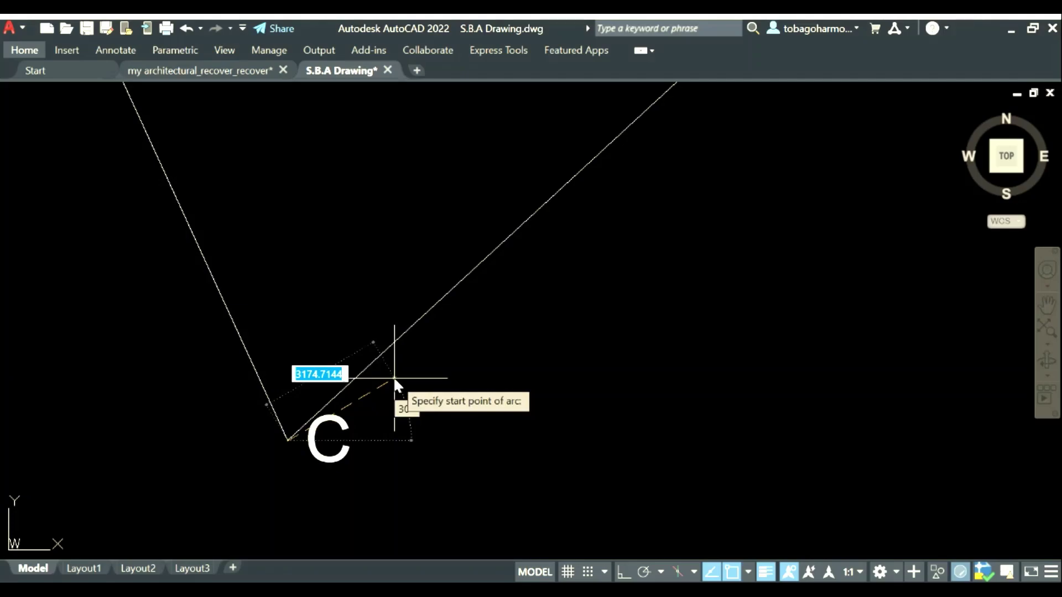
text(3000)
key(Return)
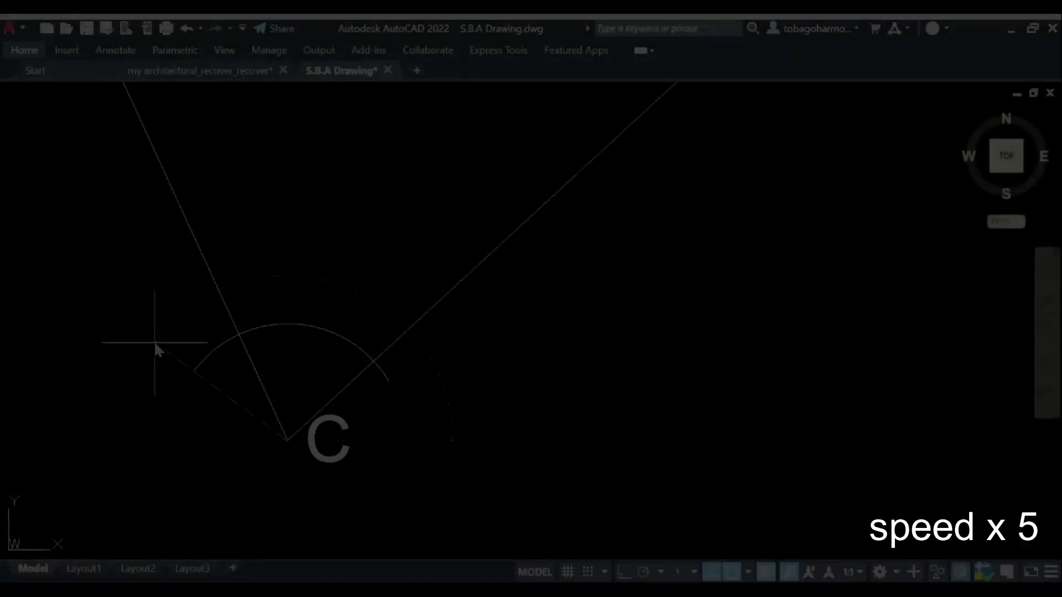
Draw a 4500-radius arc centred where the C arc cuts side CB
scroll(153, 351, down, 3)
text(c)
key(Return)
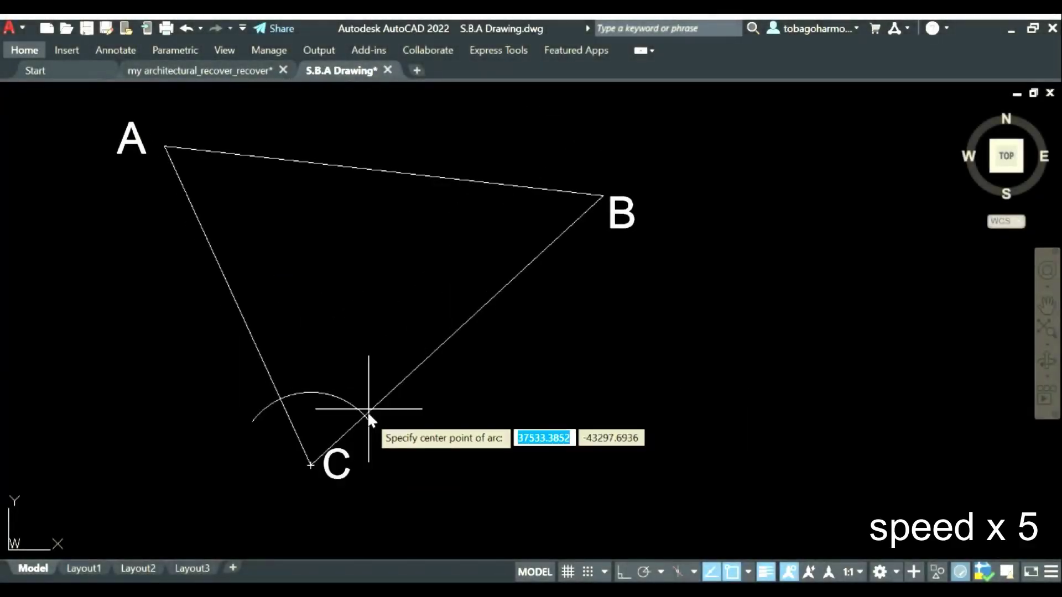
click(364, 415)
text(4500)
key(Return)
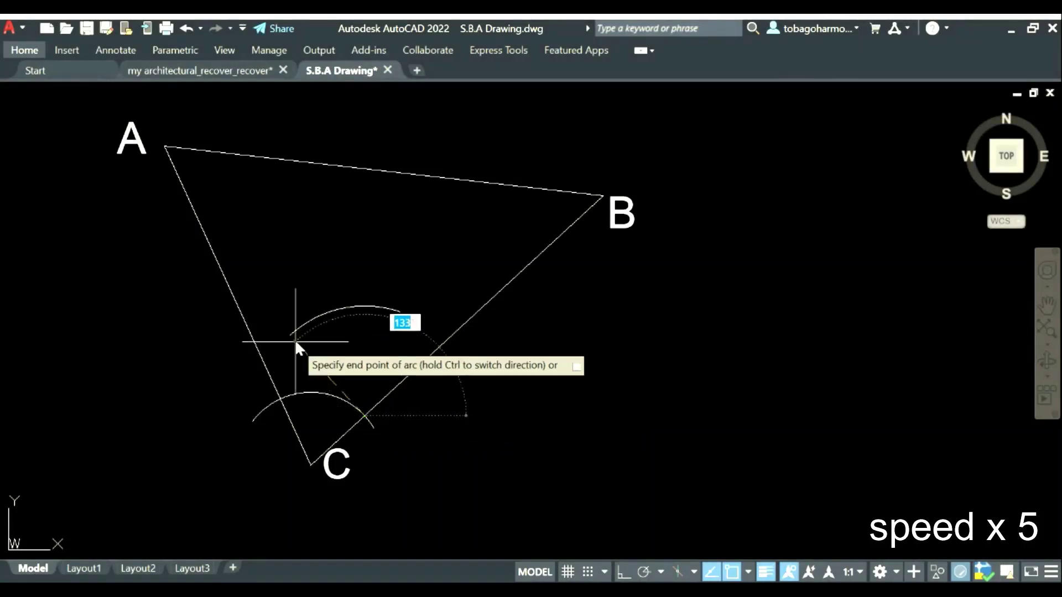
click(294, 340)
key(Return)
Draw a matching 4500-radius arc centred where the C arc cuts side AC
text(c)
key(Return)
click(281, 399)
text(4500)
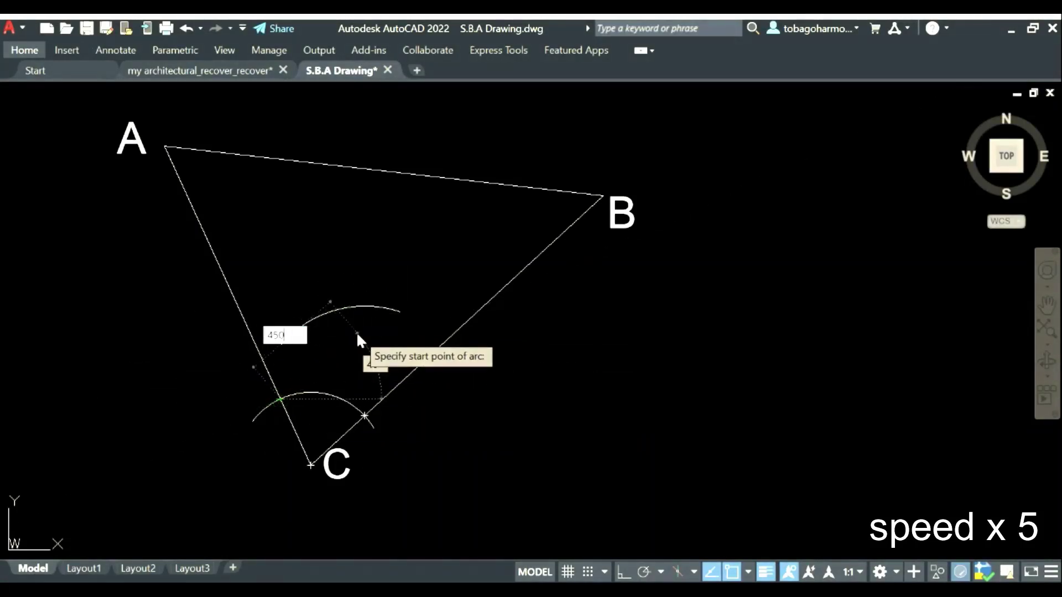
key(Return)
click(294, 300)
Draw the bisector line from vertex C through the two 4500 arcs' crossing
text(l)
key(Return)
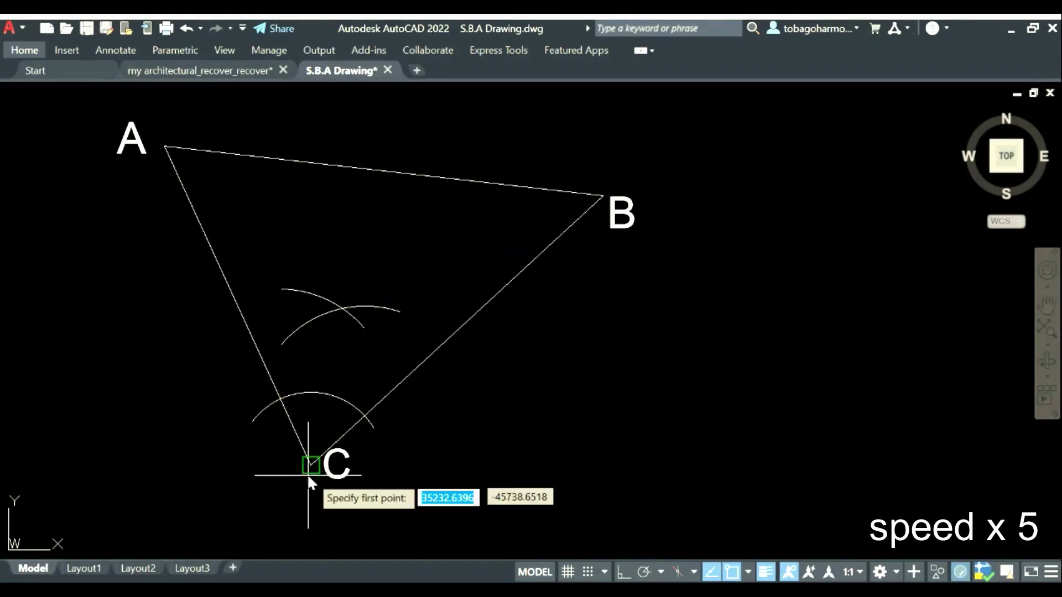
click(310, 465)
click(382, 111)
key(Return)
Draw a 2000-radius arc centred at vertex B
middle_drag(540, 145, 462, 178)
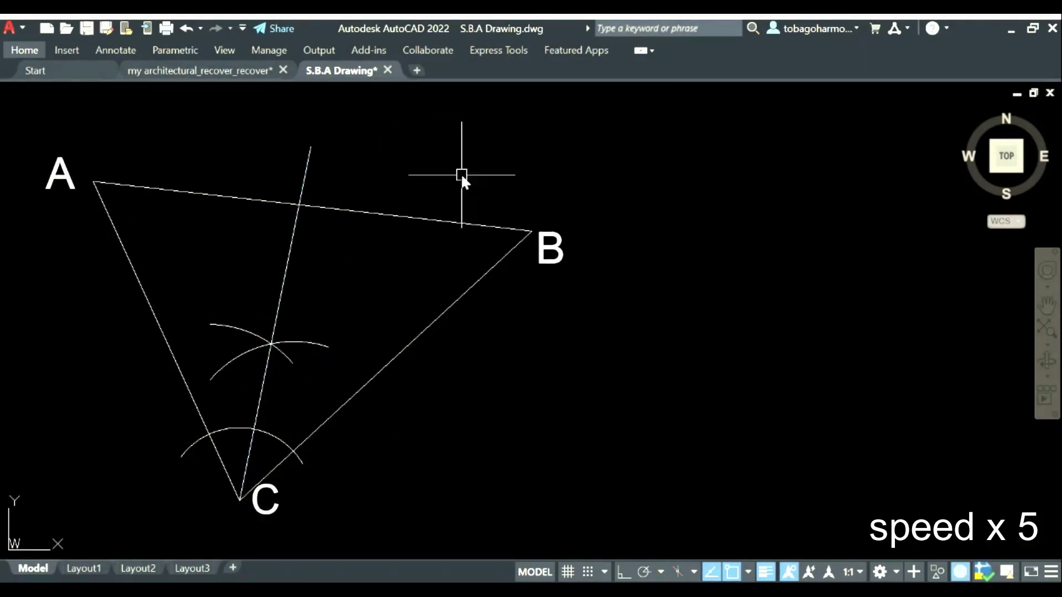
middle_drag(629, 164, 585, 206)
text(a)
key(Return)
text(c)
key(Return)
click(480, 270)
text(2000)
key(Return)
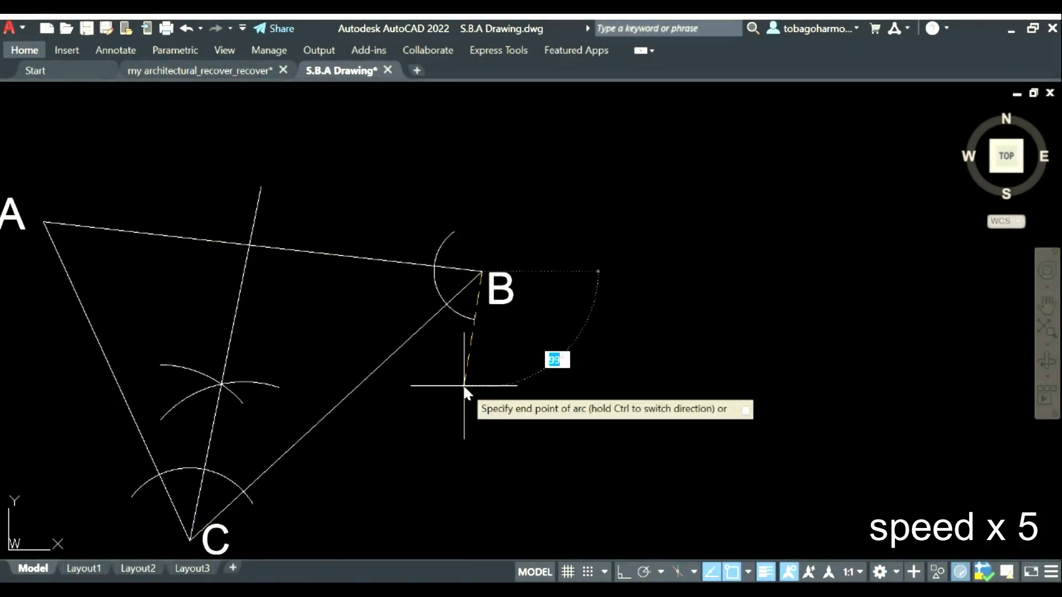
click(453, 365)
Draw a crossing arc centred where the B arc cuts one side
key(Return)
text(c)
key(Return)
click(480, 270)
scroll(360, 277, up, 5)
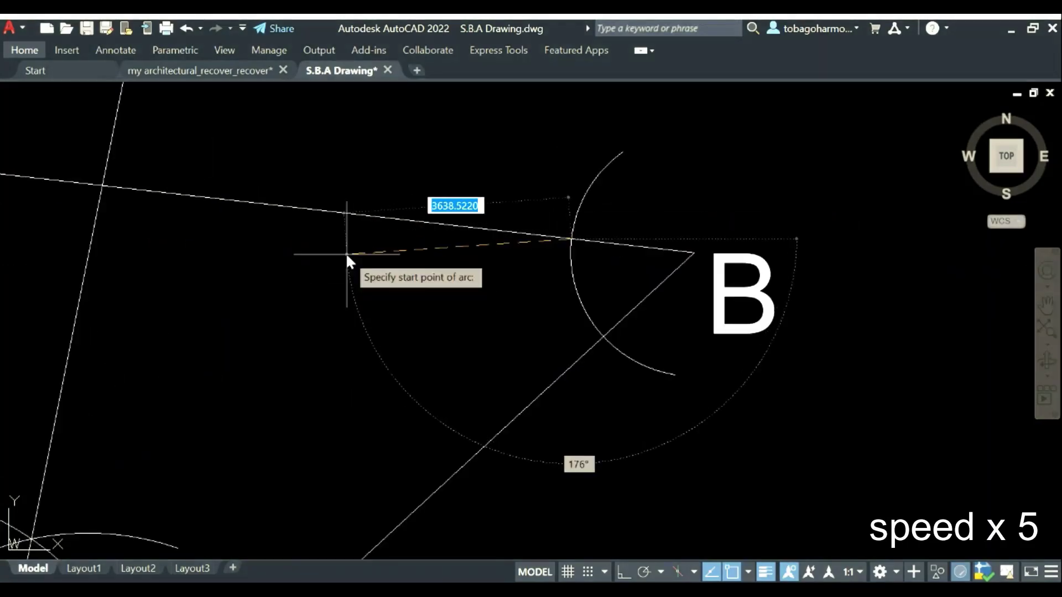
click(346, 253)
click(509, 333)
Draw the second crossing arc centred where the B arc cuts the other side
key(Return)
text(c)
Draw the bisector from vertex B through the arcs' crossing and lengthen it
key(Return)
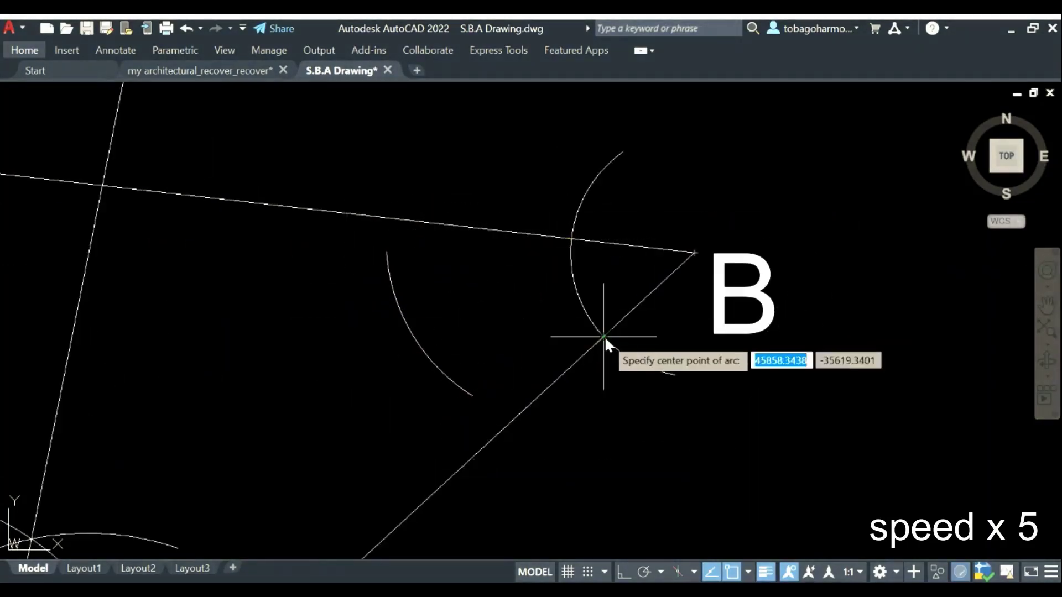
click(605, 337)
click(467, 270)
click(433, 412)
text(LINE)
key(Return)
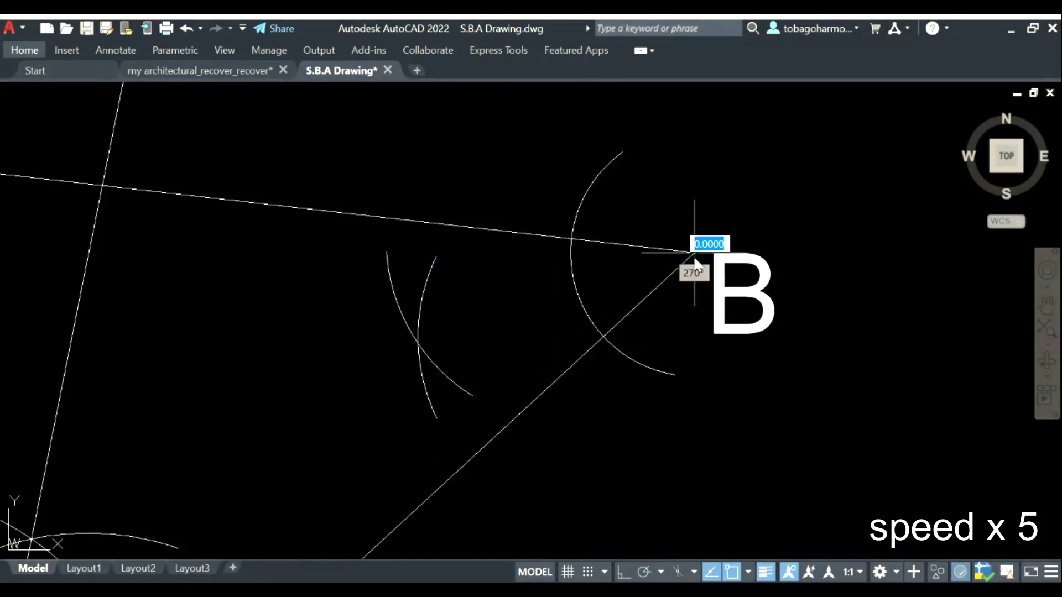
click(694, 253)
scroll(407, 339, up, 3)
click(412, 337)
scroll(412, 337, down, 3)
key(Return)
click(469, 334)
click(462, 334)
middle_drag(85, 396, 249, 368)
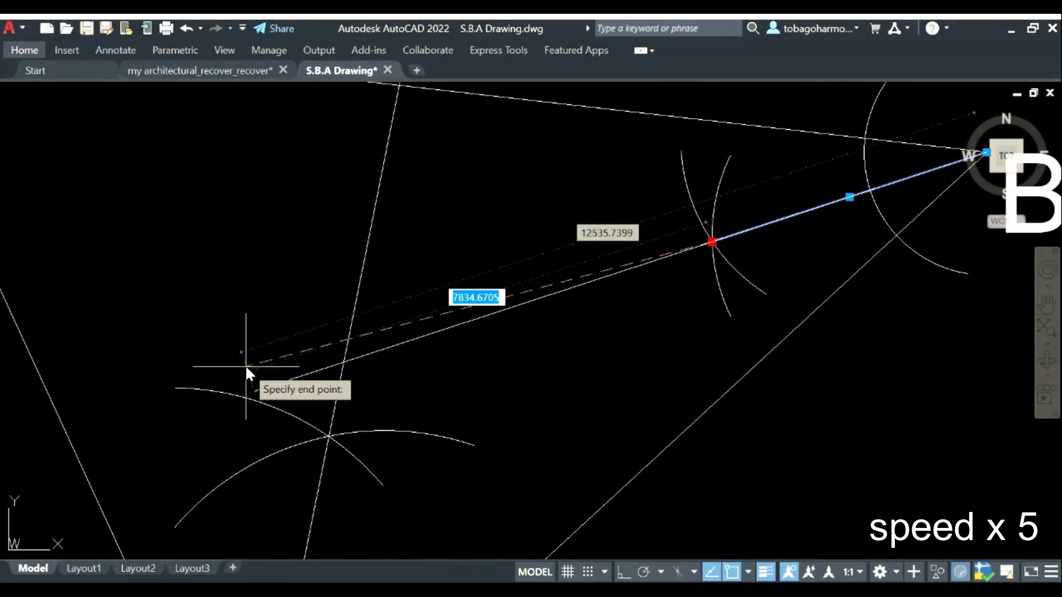
scroll(391, 407, up, 3)
scroll(474, 261, down, 5)
Draw a 4800-radius arc centred at O spanning side CB
click(340, 261)
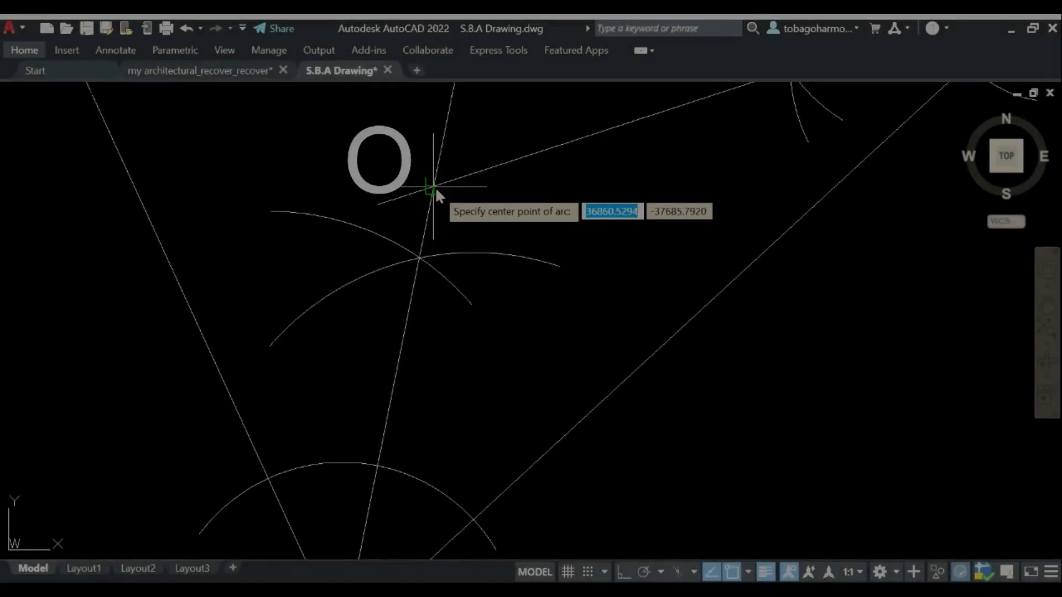
click(434, 186)
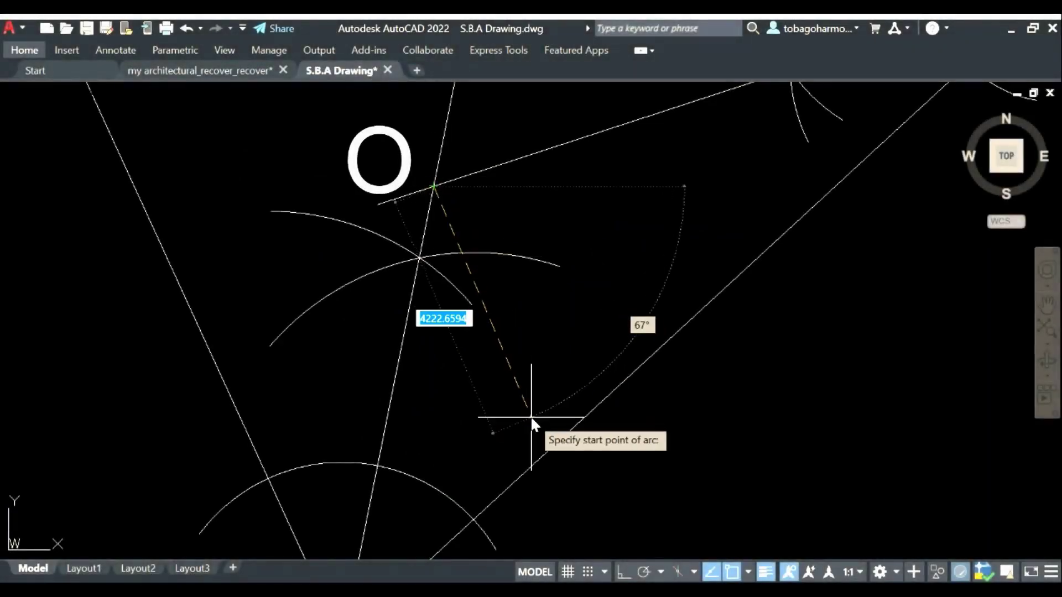
text(4800)
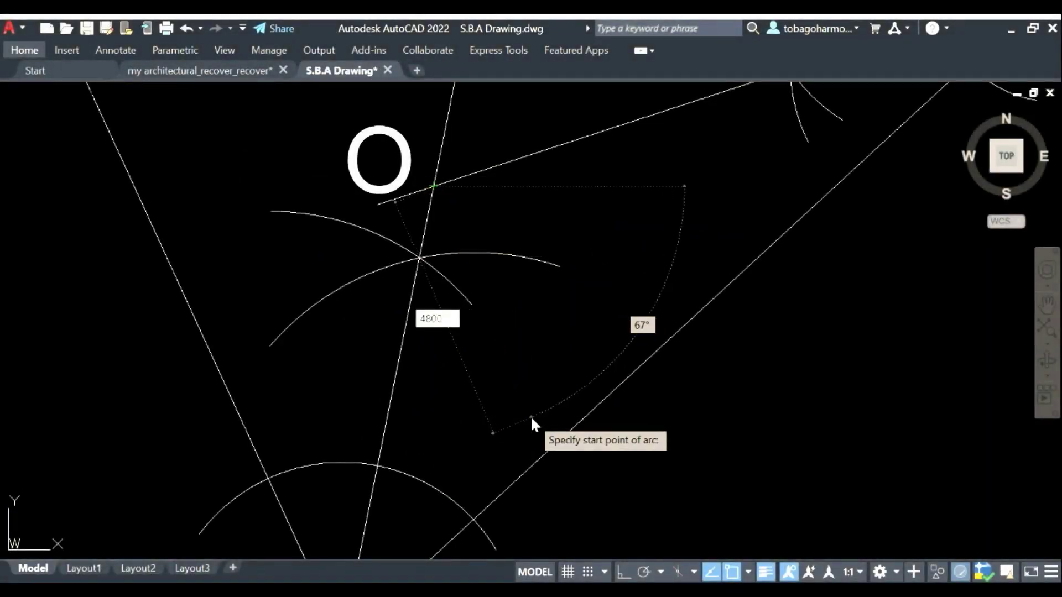
key(Return)
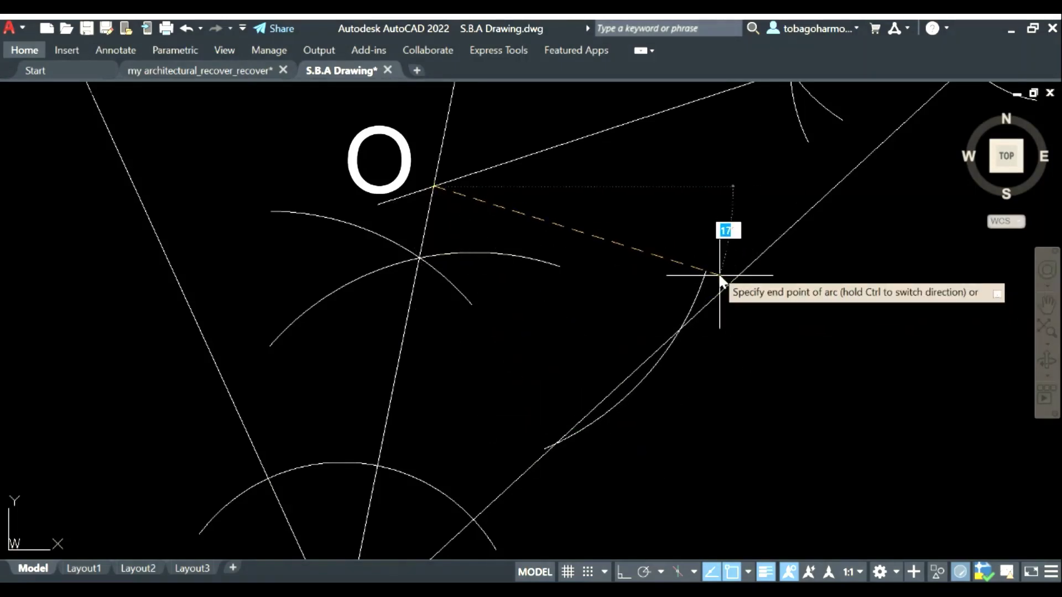
click(714, 268)
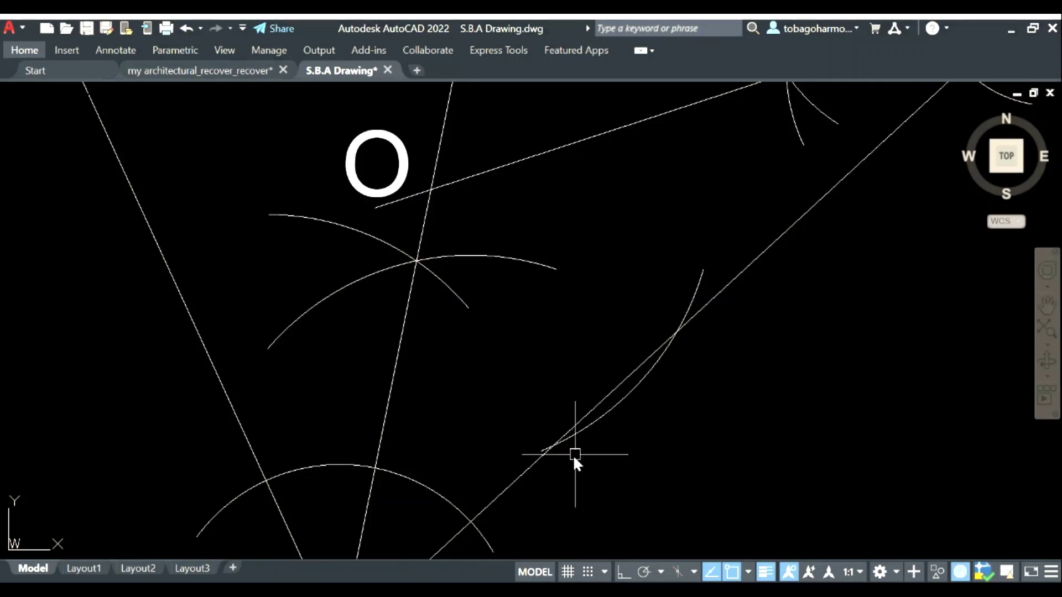
scroll(575, 454, up, 2)
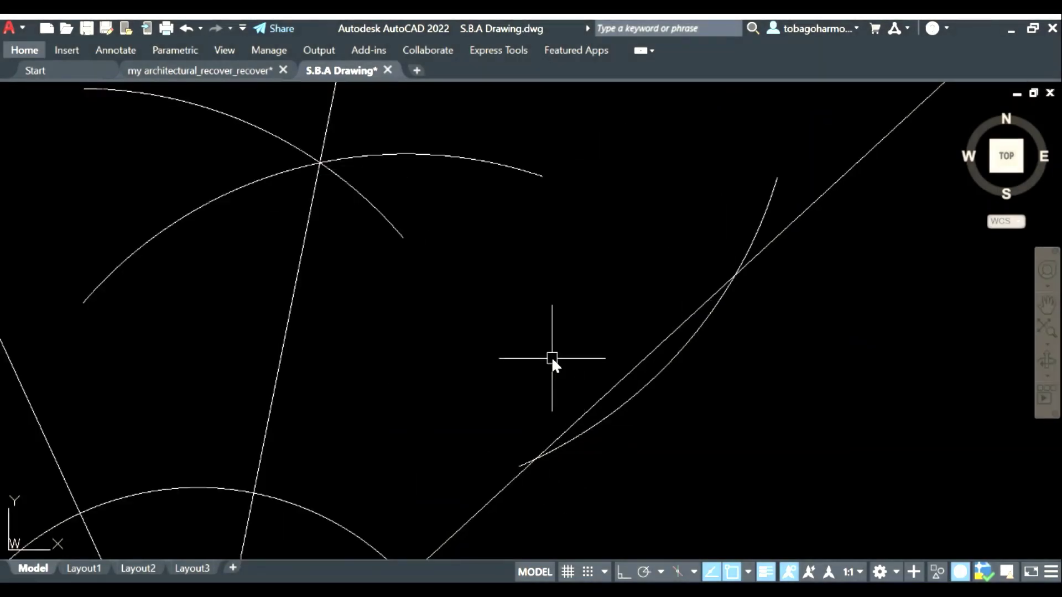
Draw a crossing arc centred where the 4800 arc cuts CB
text(arc)
key(Return)
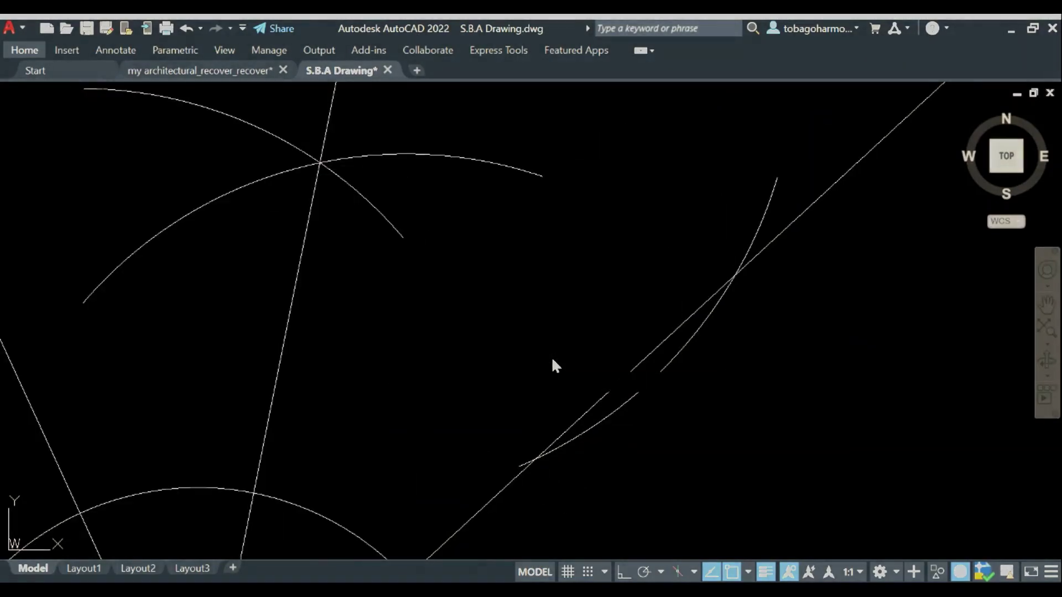
text(c)
key(Return)
click(536, 457)
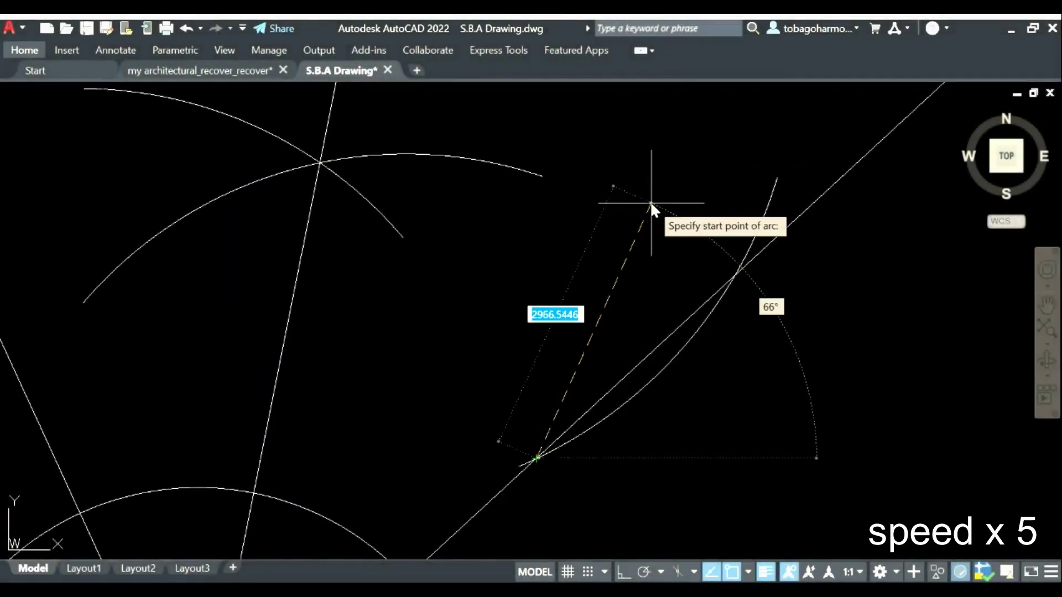
click(650, 202)
click(379, 303)
Draw the second crossing arc centred on the other intersection with CB
key(Return)
text(c)
key(Return)
click(735, 271)
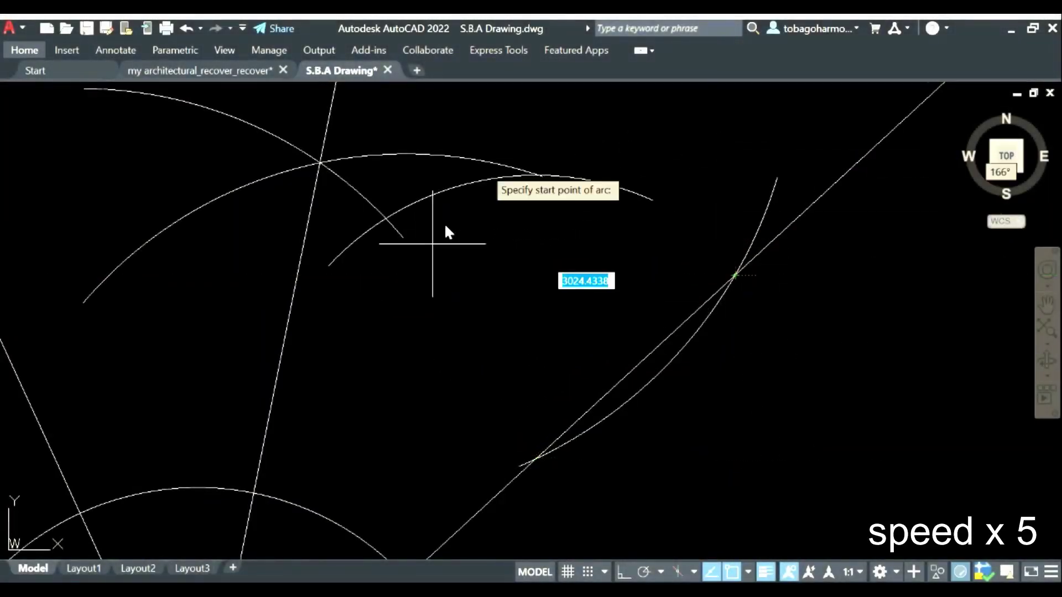
click(509, 122)
click(459, 301)
scroll(444, 232, down, 2)
Draw a line from O through the arc crossing, stretched to meet side CB
text(l)
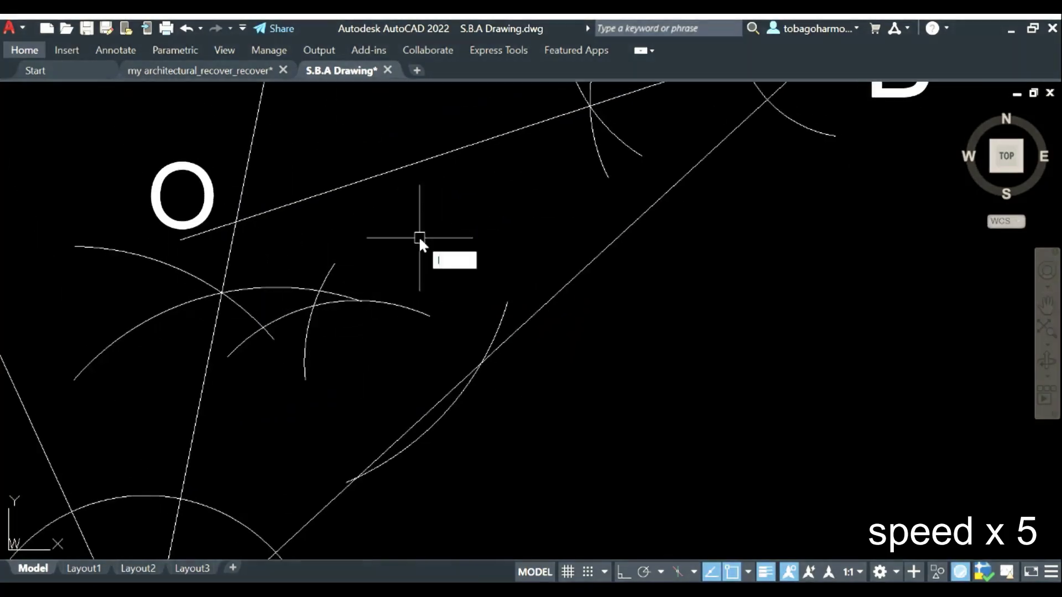
key(Return)
click(236, 222)
click(314, 305)
key(Return)
click(314, 305)
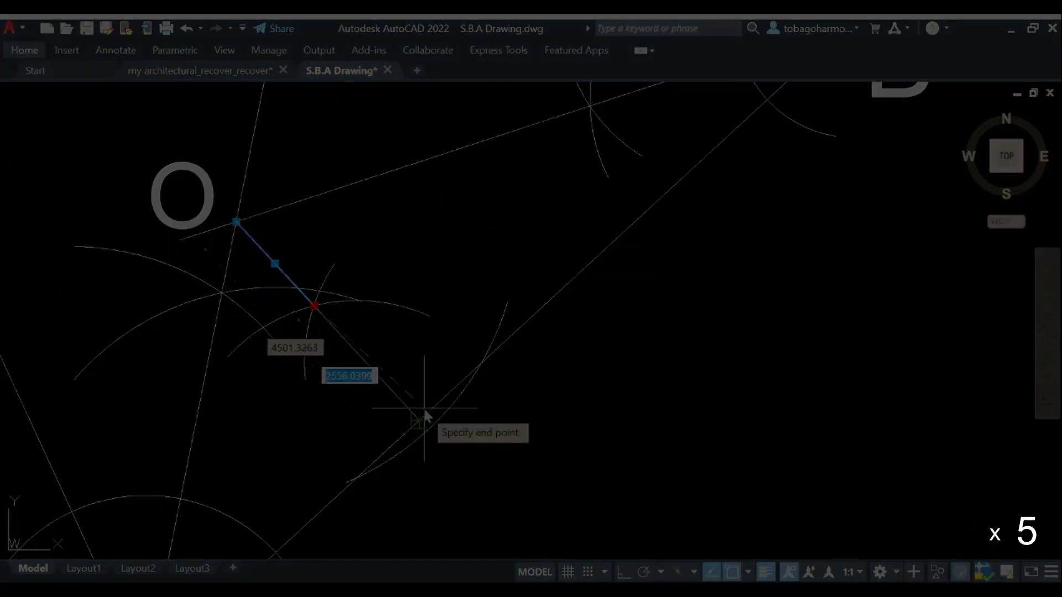
click(420, 419)
key(Escape)
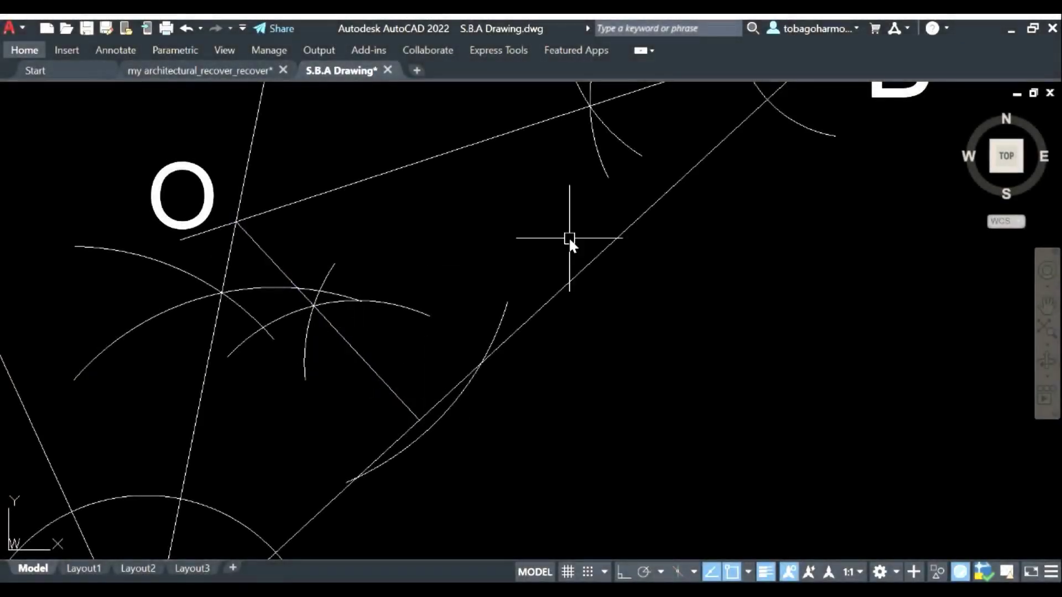
Add an angular dimension between the new line and CB, confirming 90°
text(dimang)
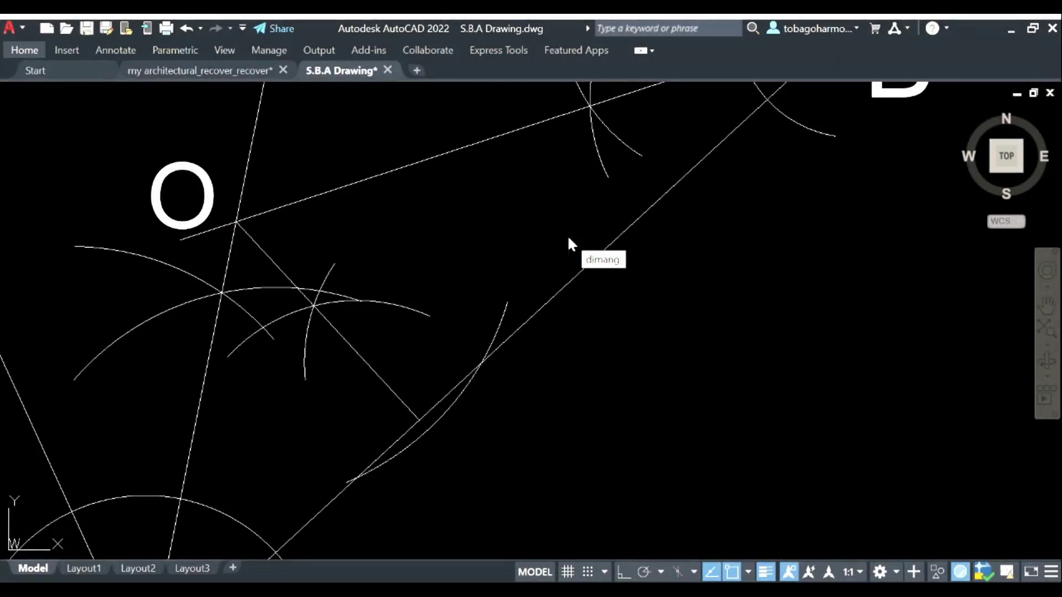
key(Return)
click(402, 401)
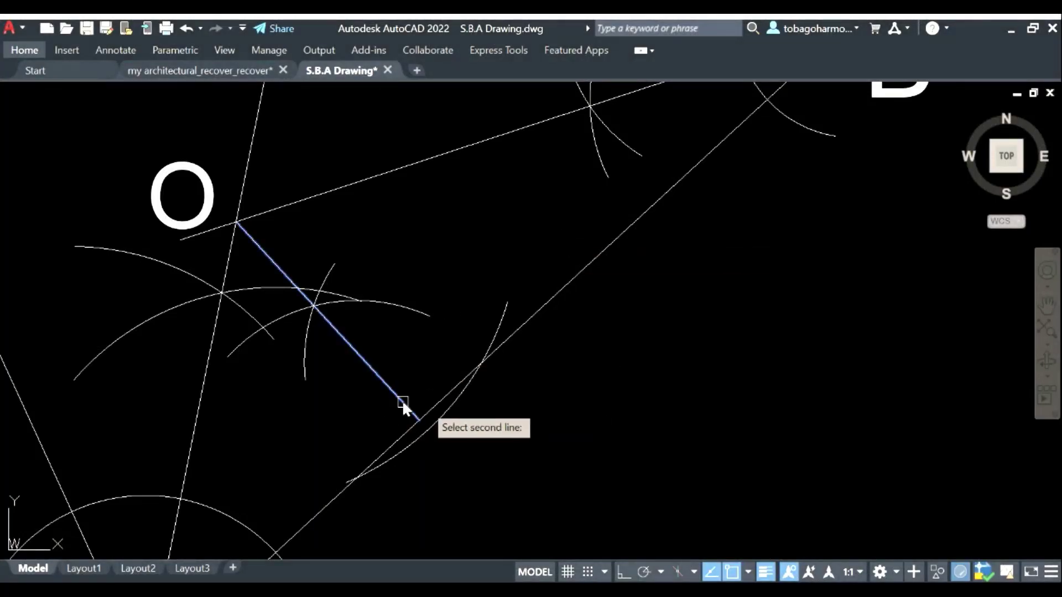
click(434, 410)
scroll(420, 367, up, 5)
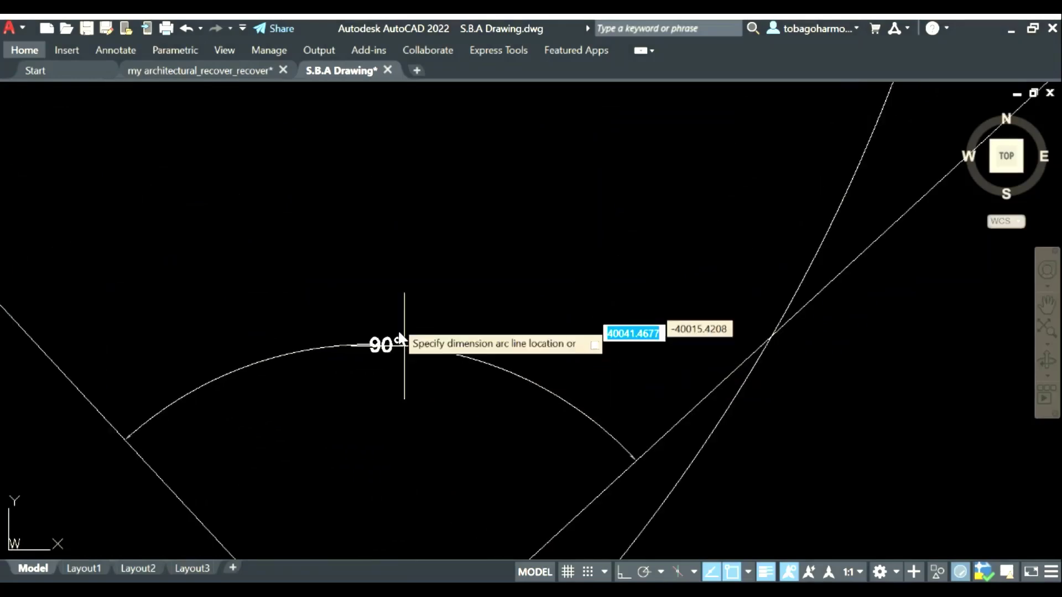
scroll(404, 326, down, 5)
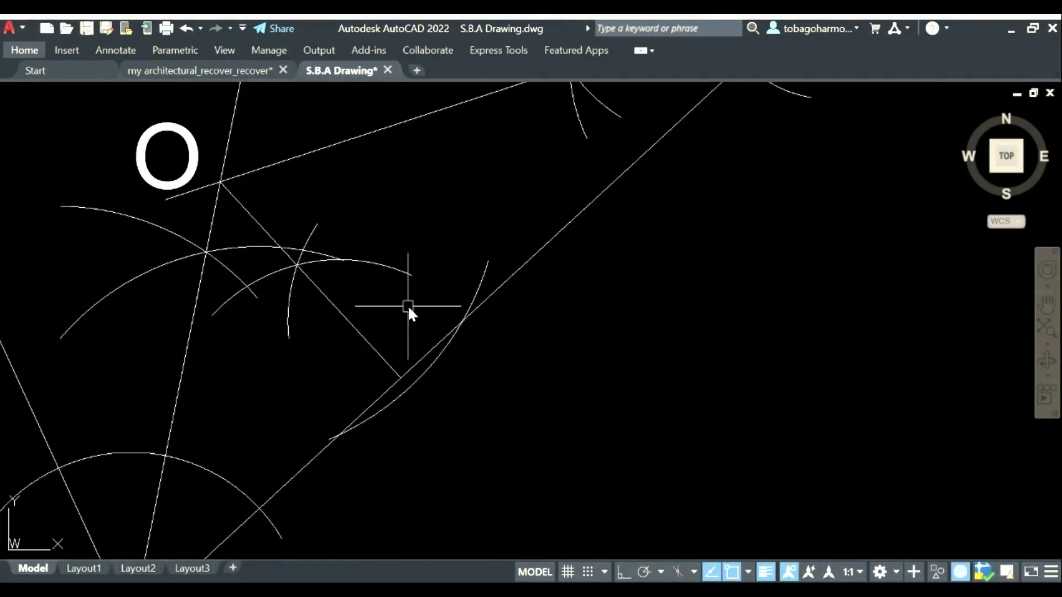
scroll(398, 295, down, 2)
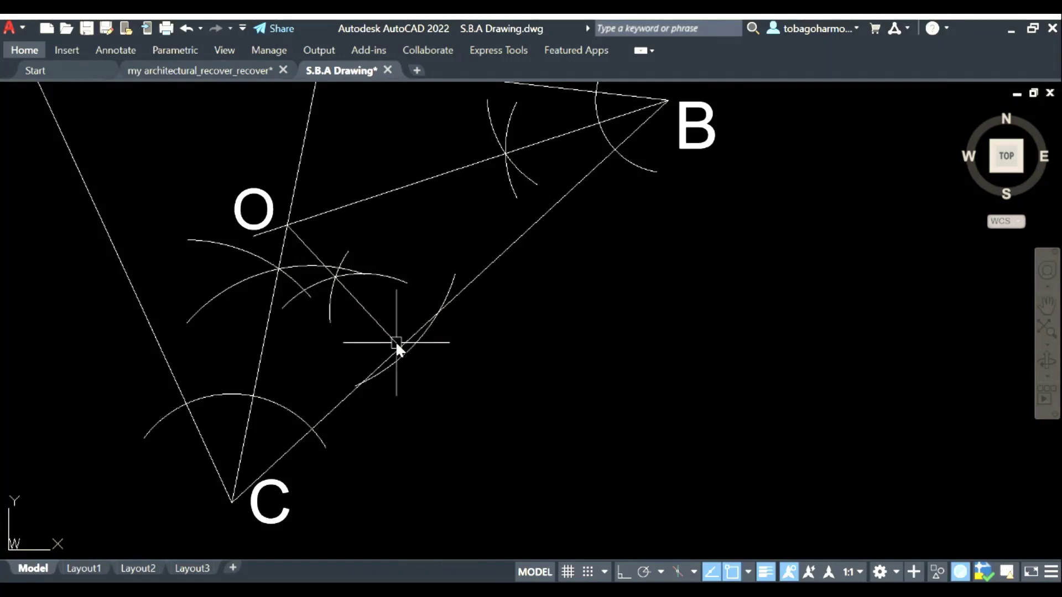
Zoom and pan to frame point O and the foot D on side CB
scroll(396, 341, down, 2)
scroll(399, 341, up, 2)
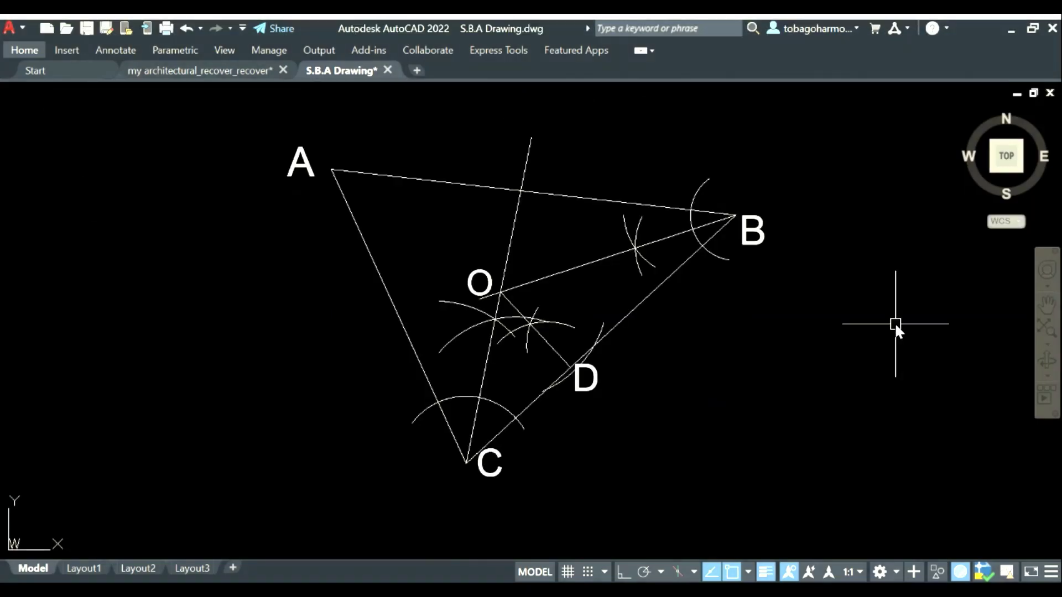
scroll(526, 404, up, 2)
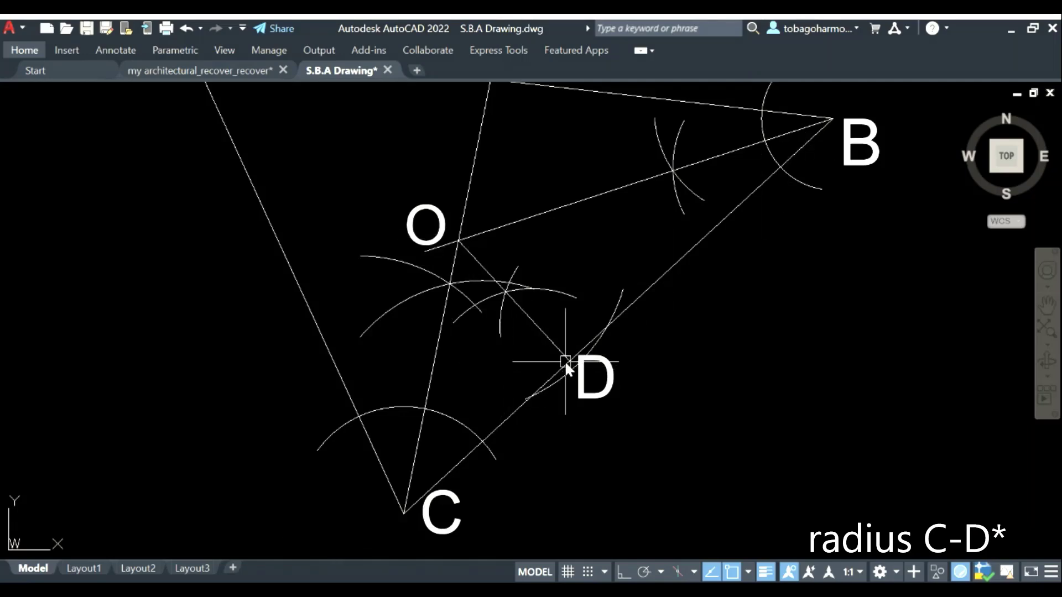
middle_drag(713, 319, 735, 294)
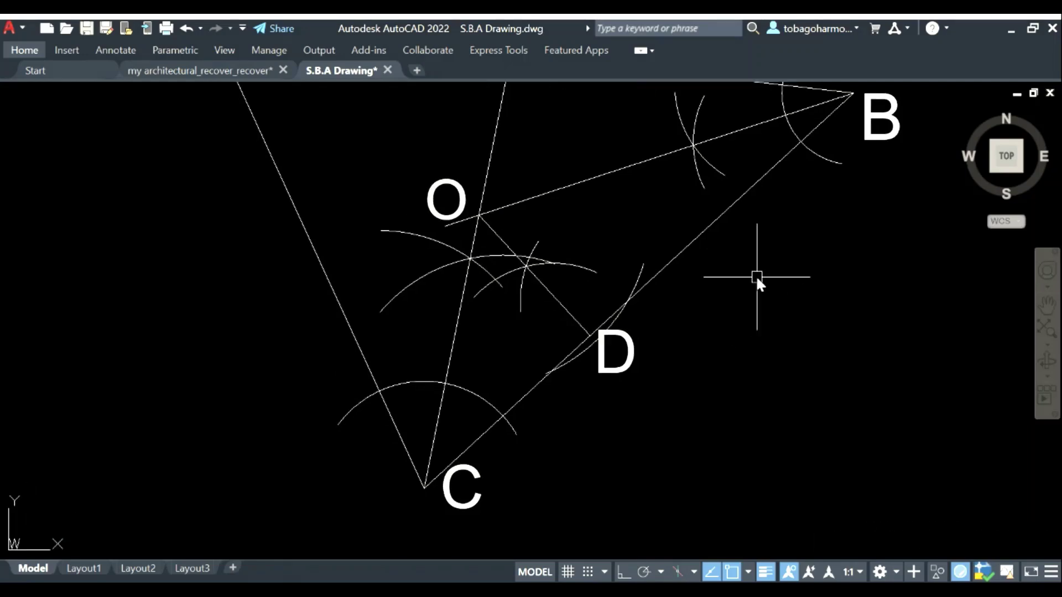
Draw a circle centred at vertex C that passes through point D
text(CIRCLE)
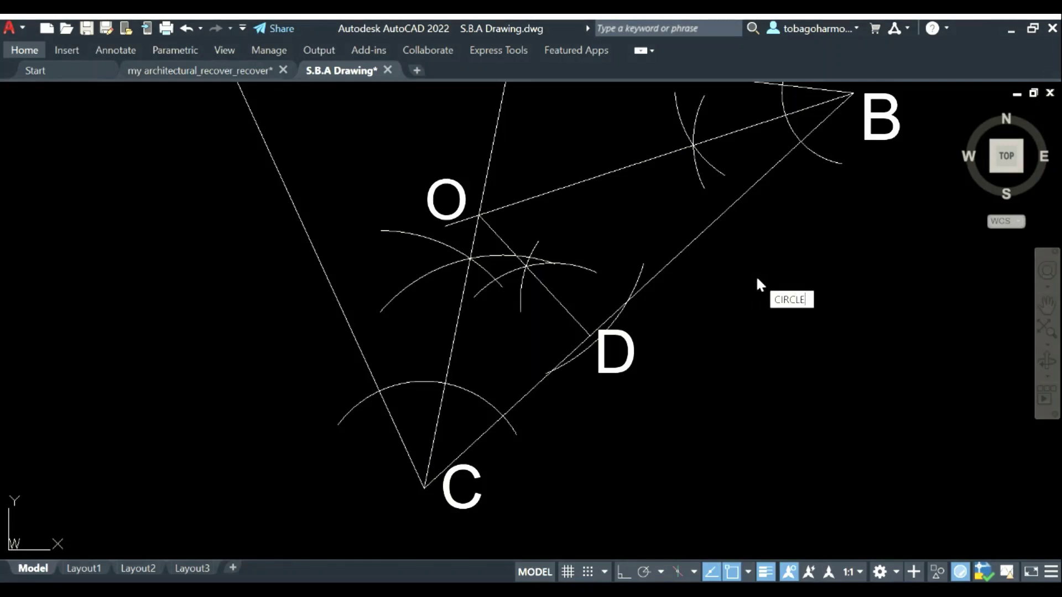
key(Return)
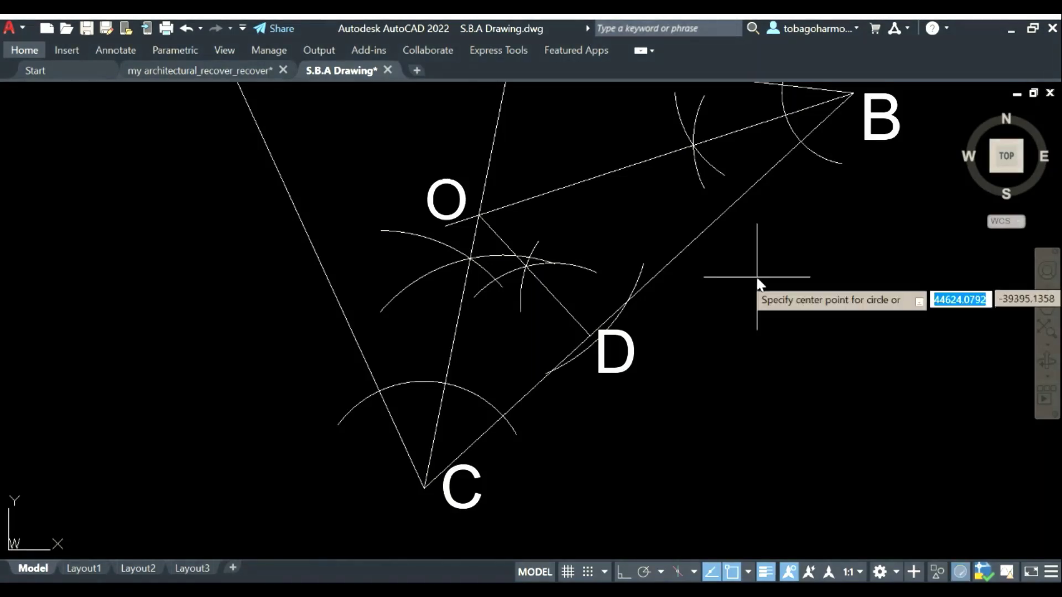
click(424, 489)
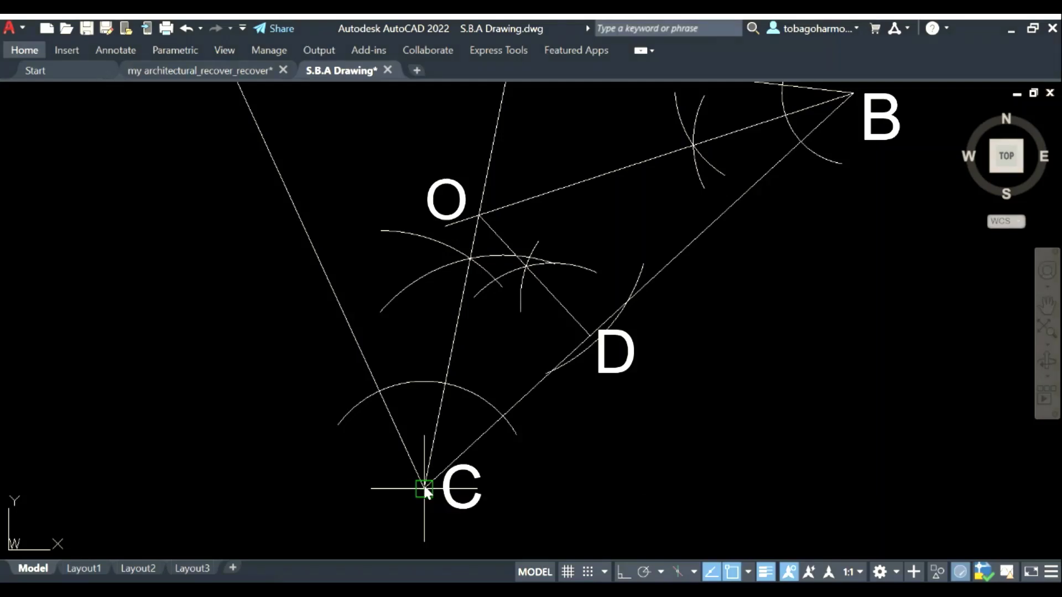
click(584, 333)
scroll(746, 284, down, 2)
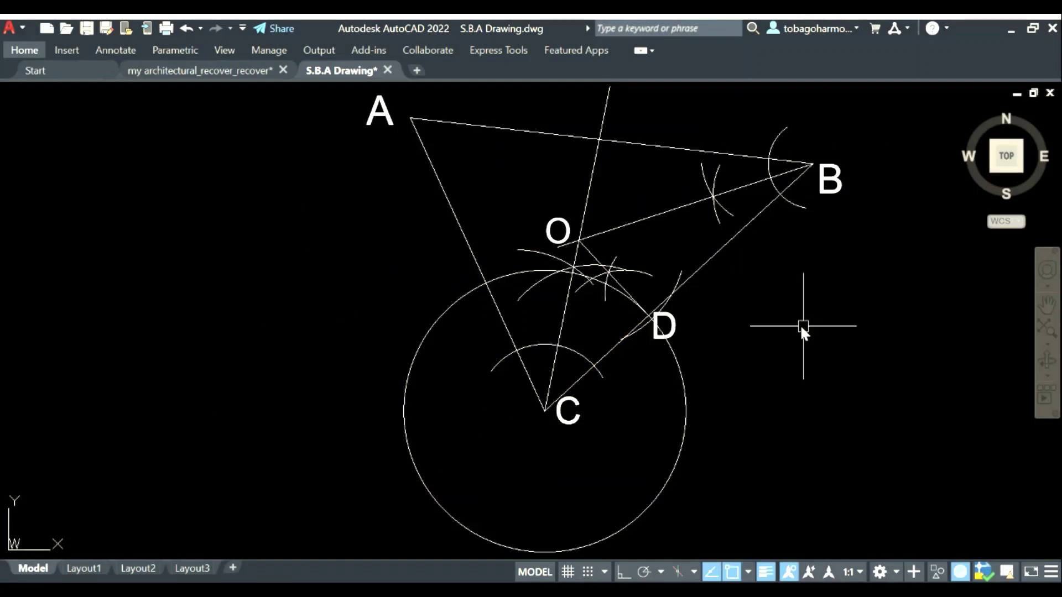
mouse_move(801, 331)
middle_down()
mouse_move(781, 343)
mouse_move(673, 343)
middle_up()
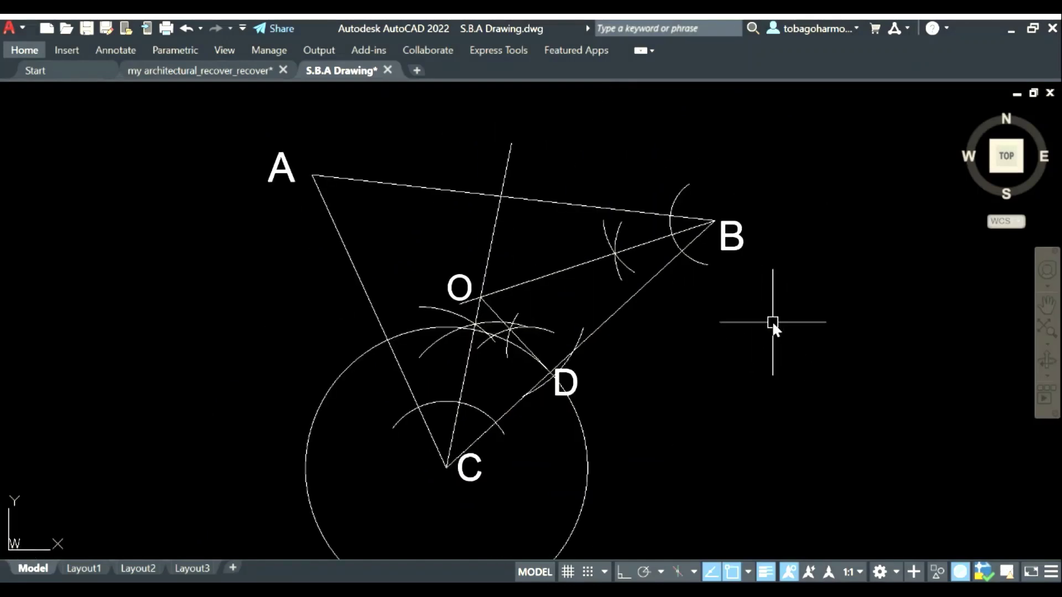
Draw a second circle centred at vertex B, also passing through point D
key(Return)
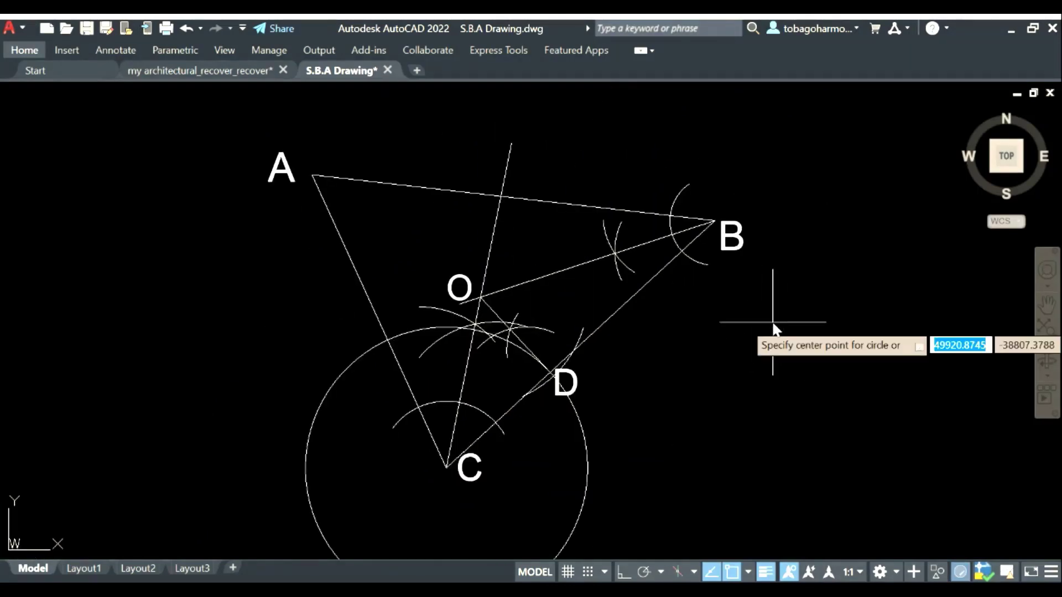
click(713, 223)
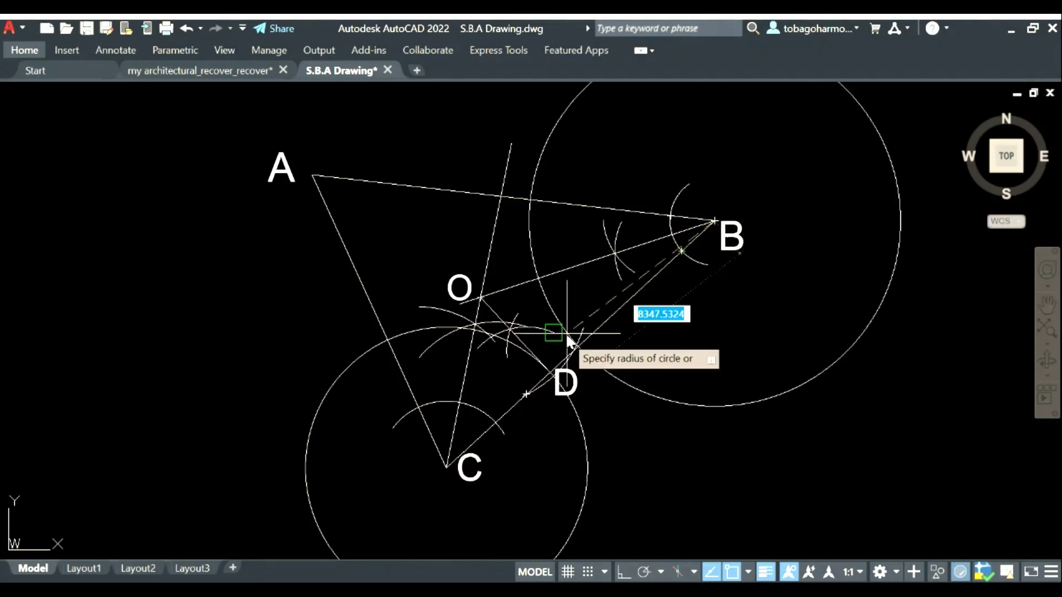
click(560, 366)
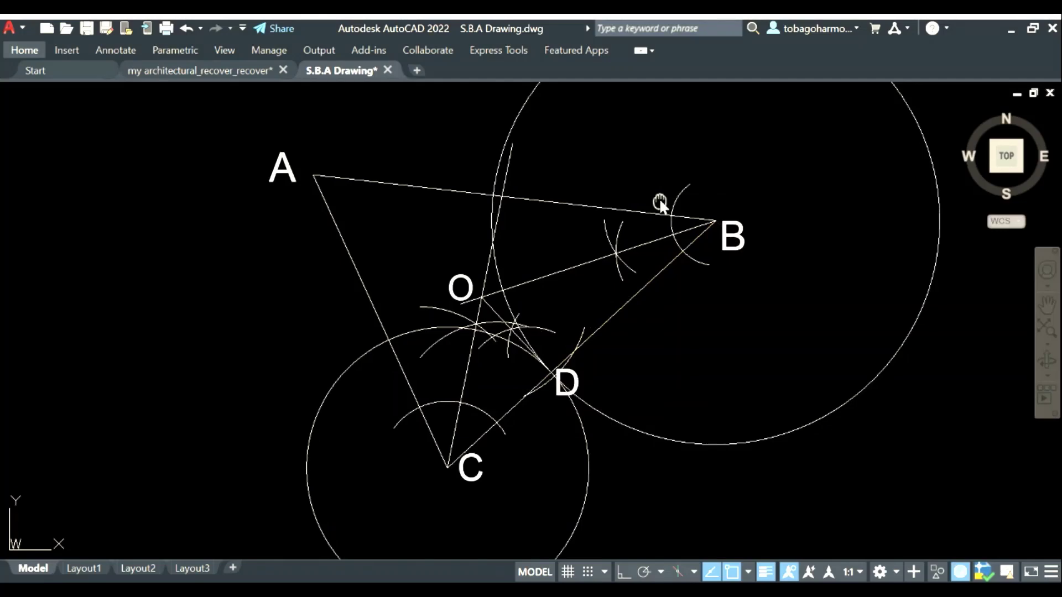
middle_drag(659, 198, 731, 229)
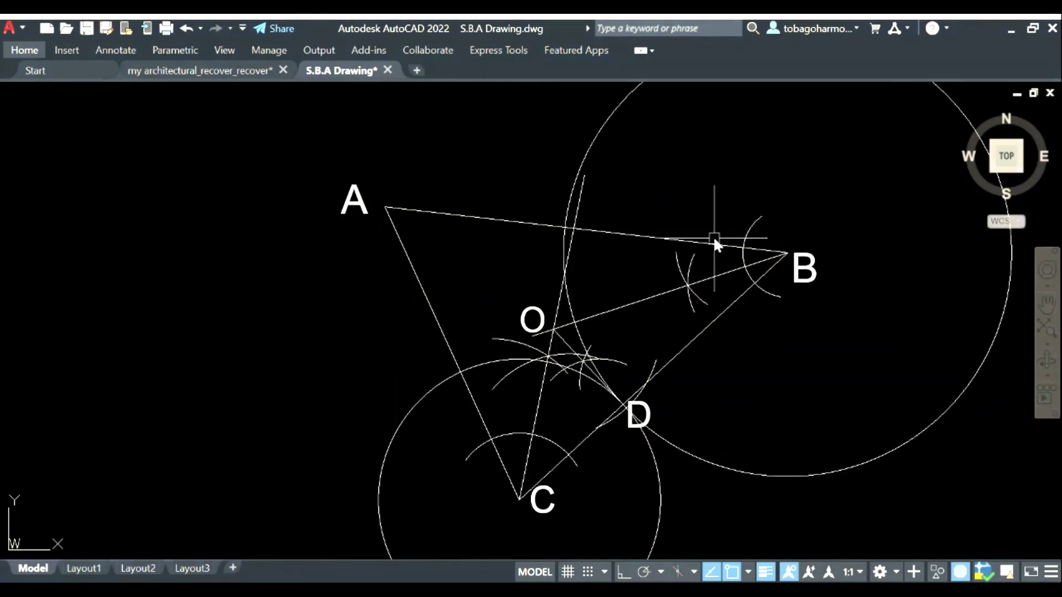
scroll(712, 236, down, 2)
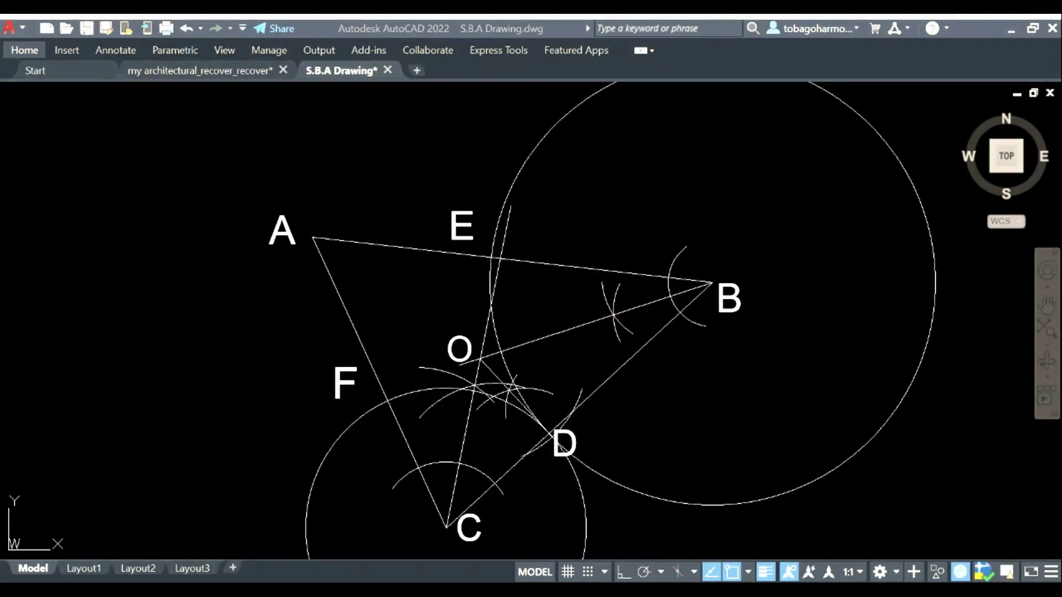
Pan and zoom around the triangle to inspect points F and E
middle_drag(280, 319, 231, 278)
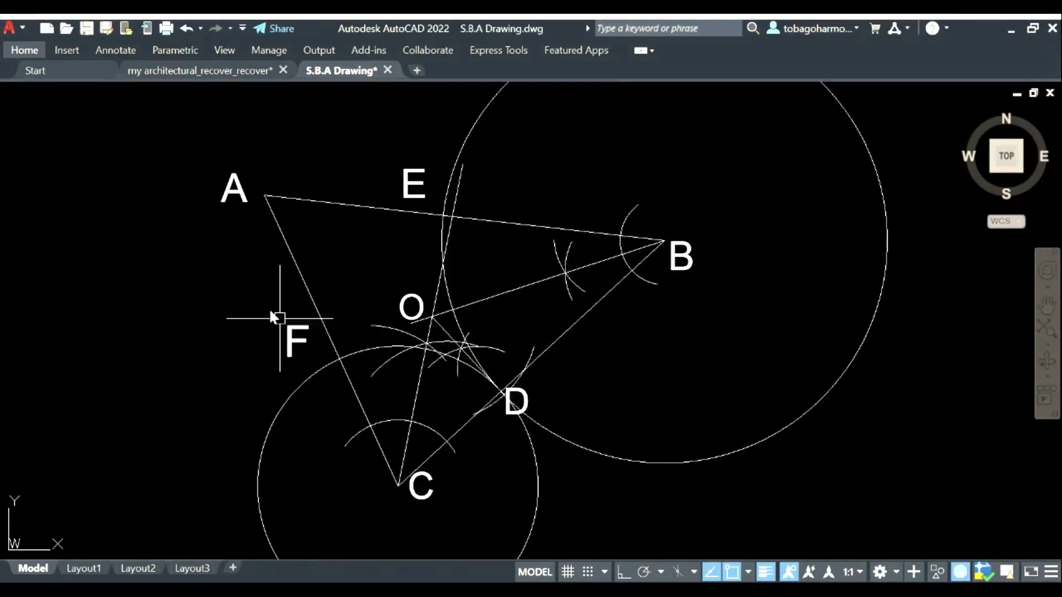
scroll(347, 365, up, 2)
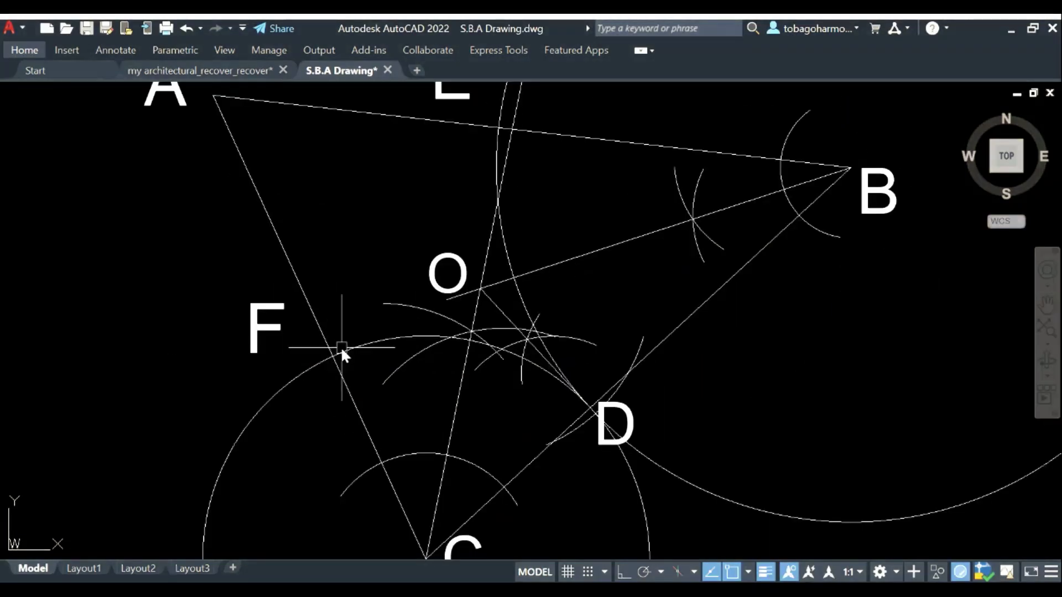
middle_drag(368, 249, 367, 313)
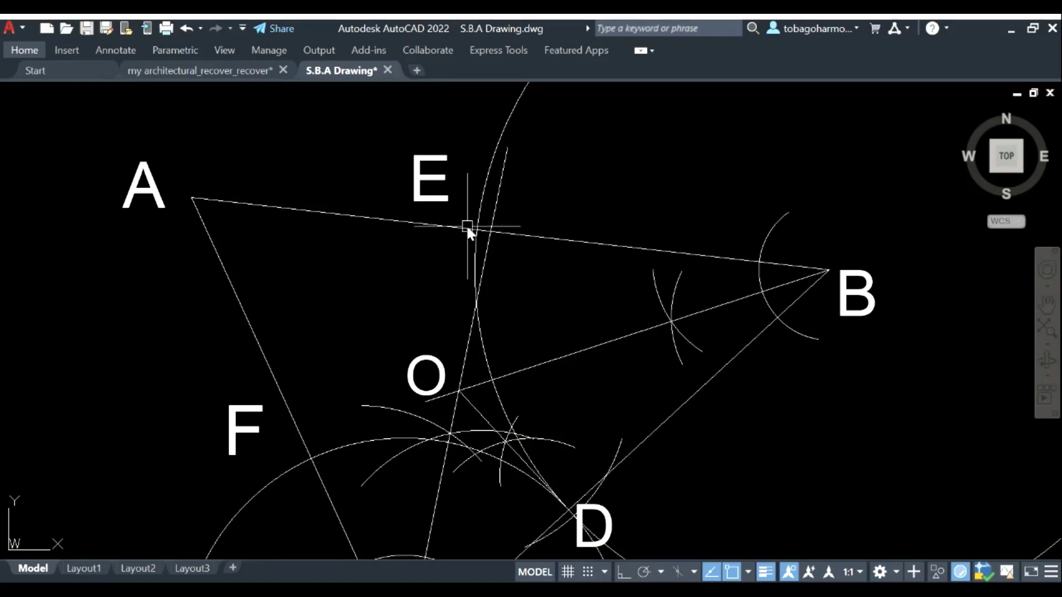
scroll(344, 174, down, 2)
scroll(344, 171, up, 2)
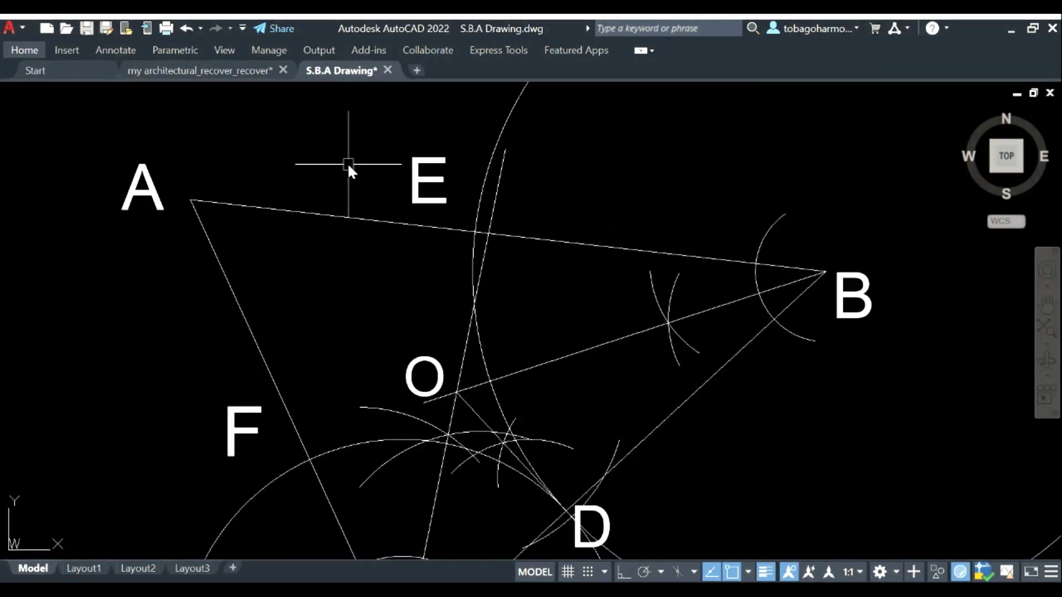
Draw a circle with CIR centred at vertex A with its edge on point F
text(cir)
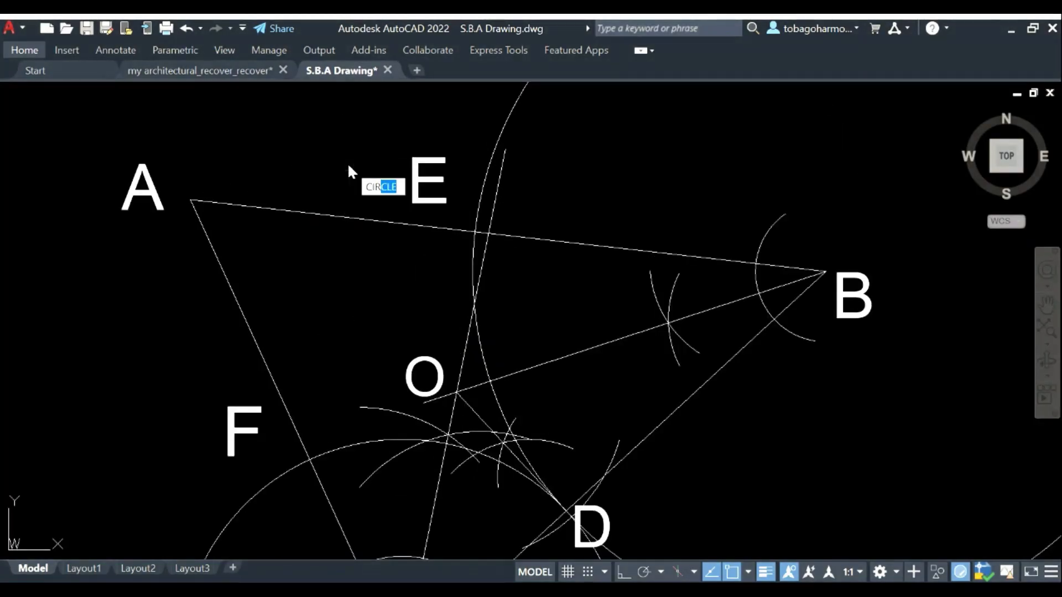
key(Return)
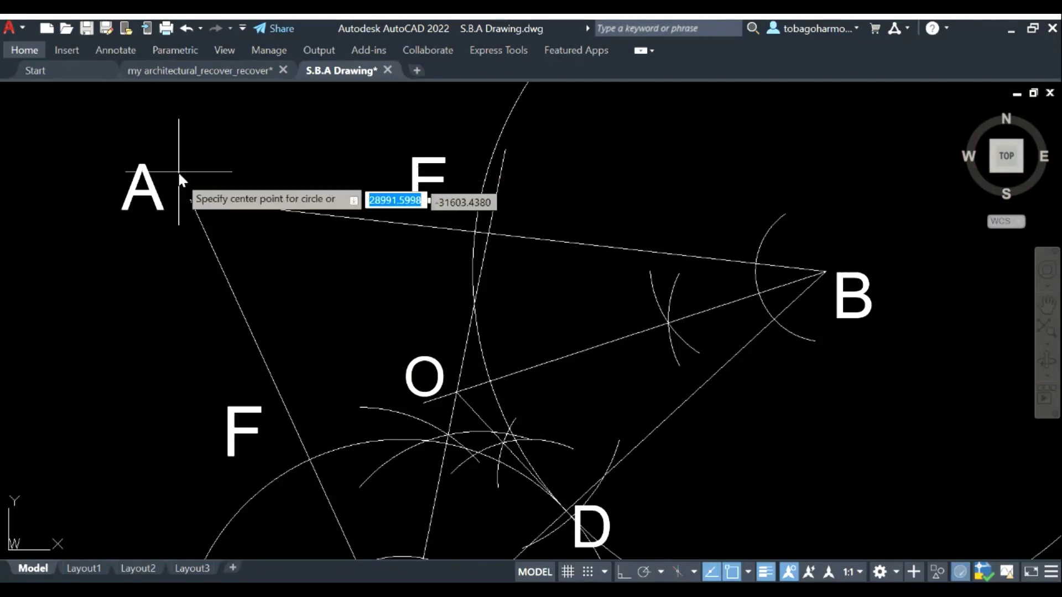
click(190, 200)
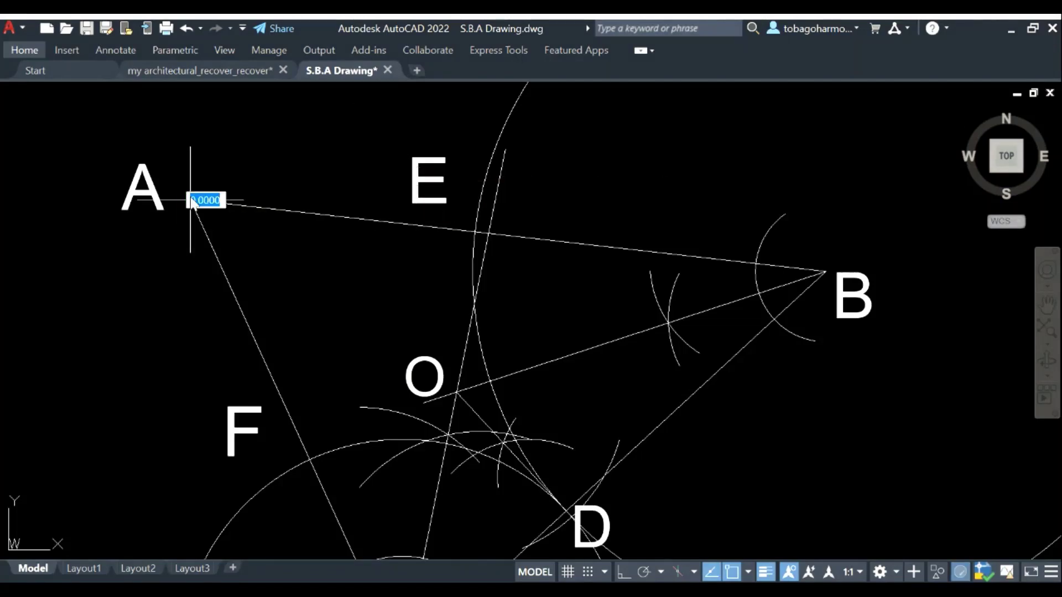
click(313, 452)
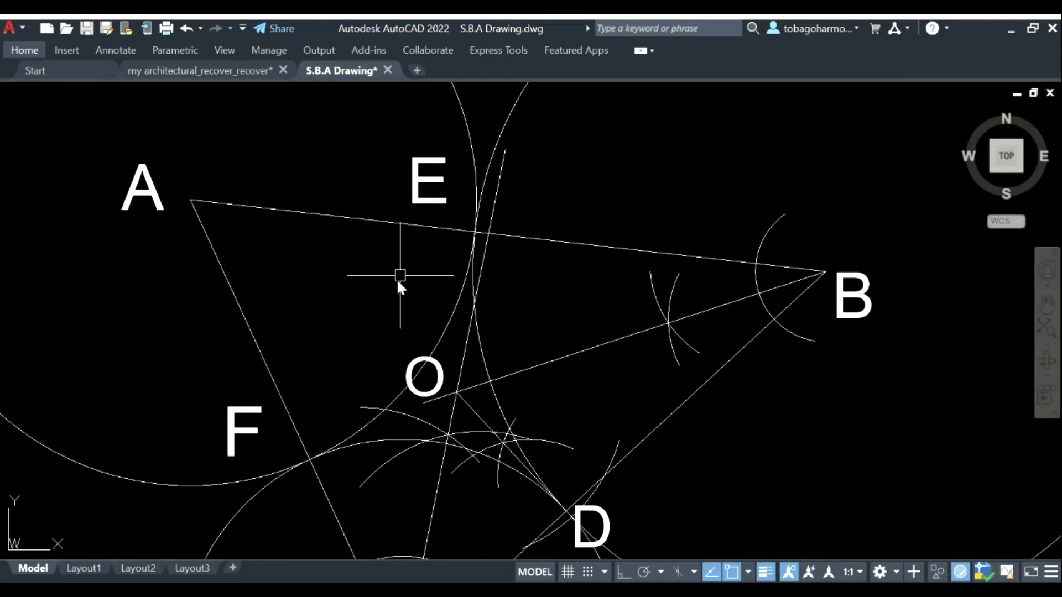
scroll(470, 225, up, 3)
scroll(472, 228, up, 2)
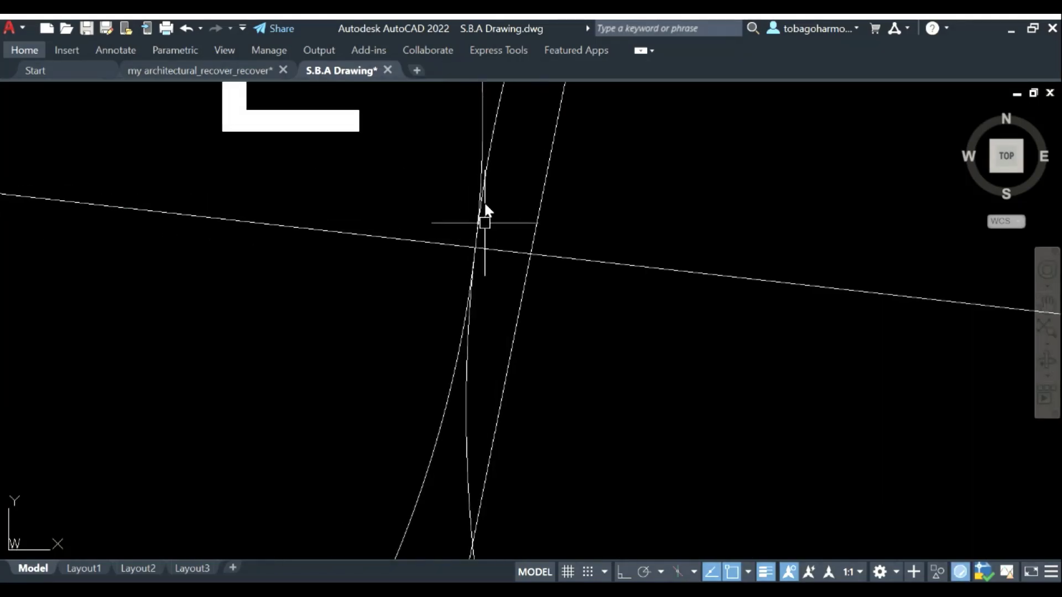
scroll(472, 236, down, 4)
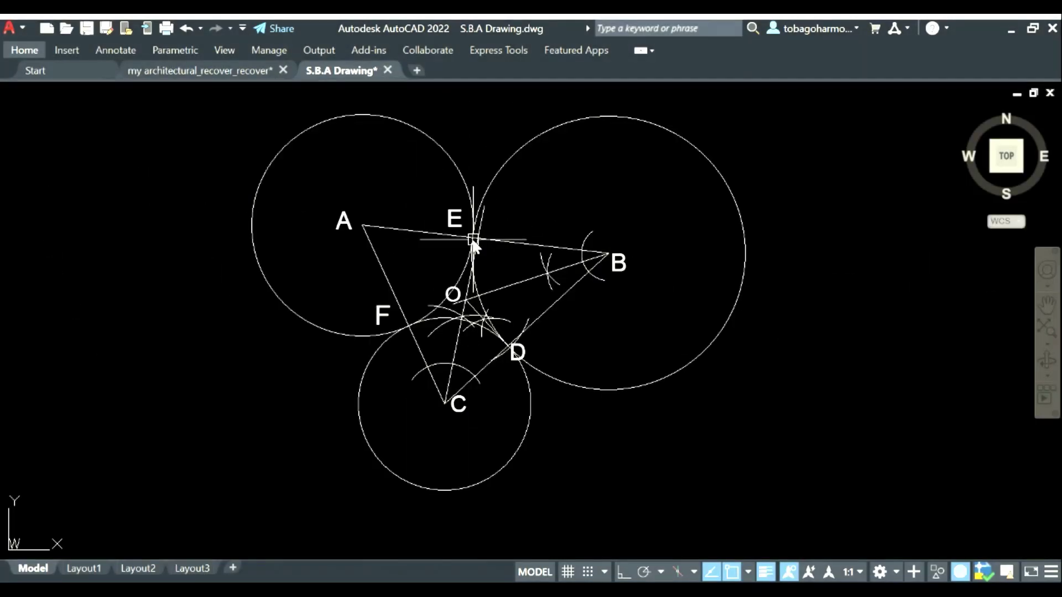
Put the circles around A, B and C on Layer8 so they display in magenta
click(621, 115)
click(426, 142)
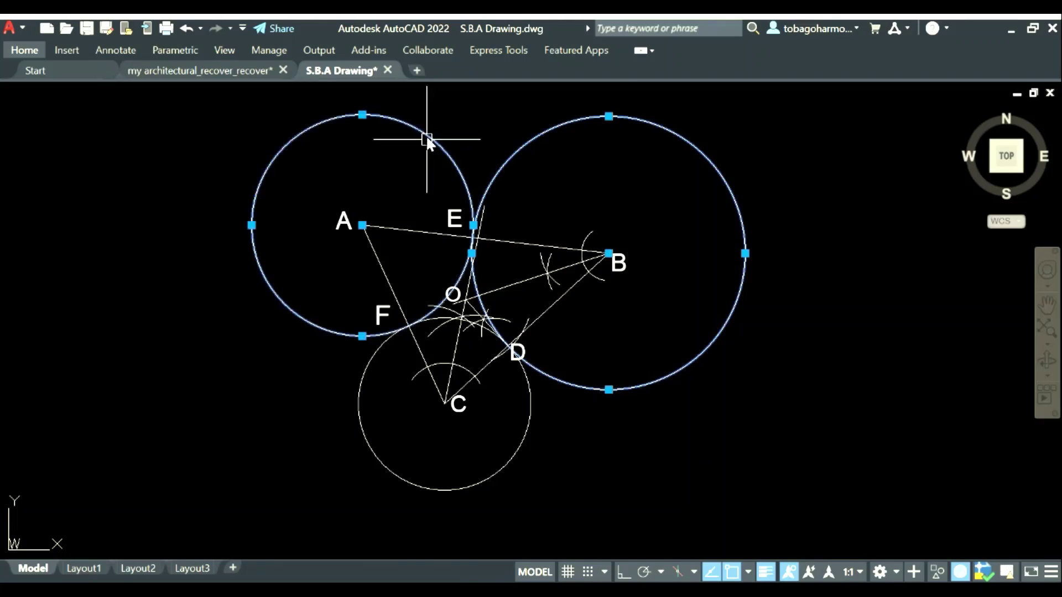
click(365, 439)
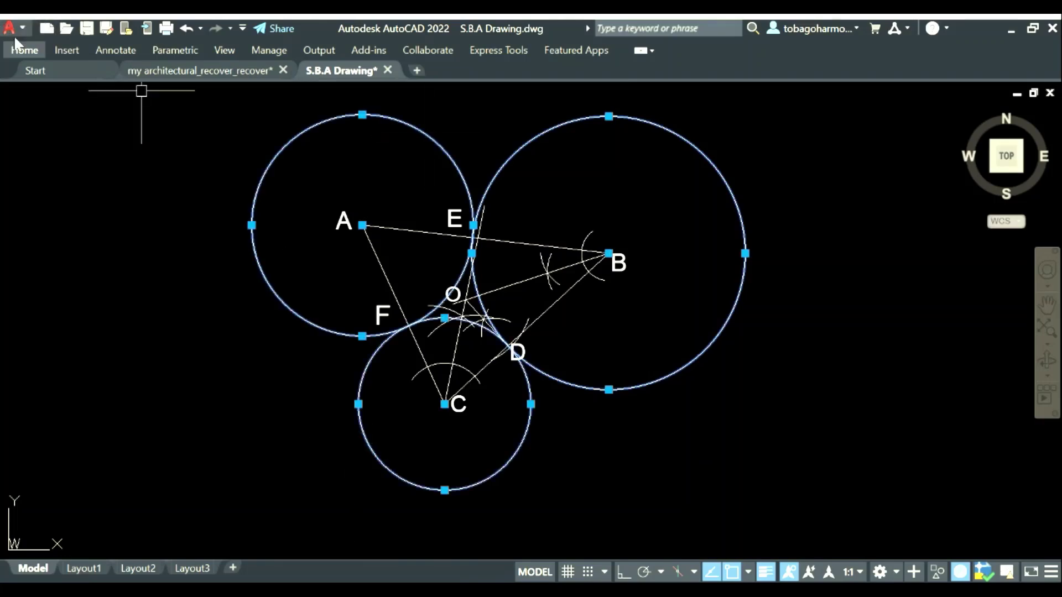
click(25, 50)
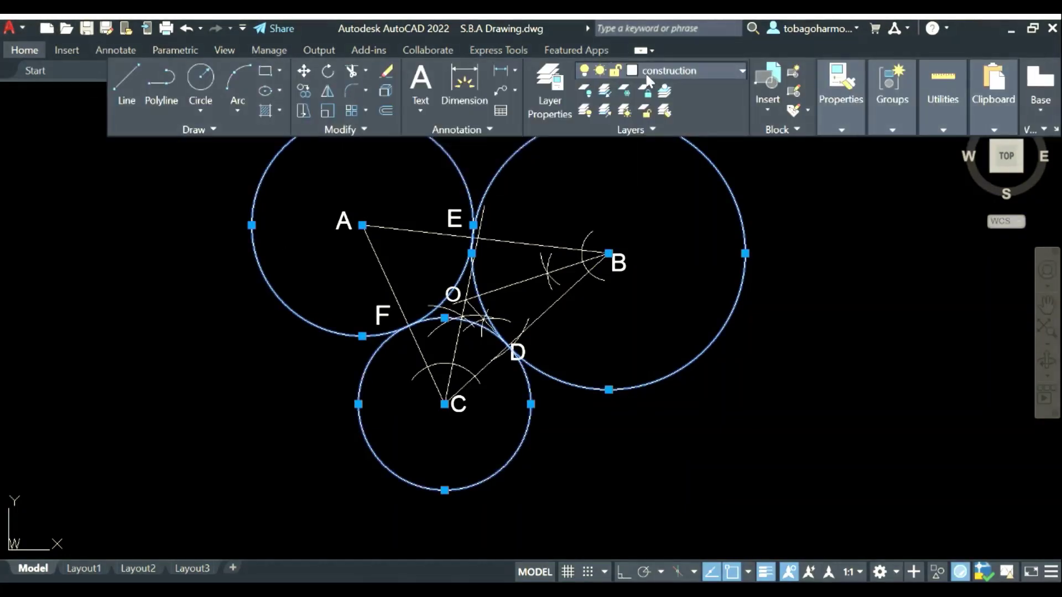
click(646, 71)
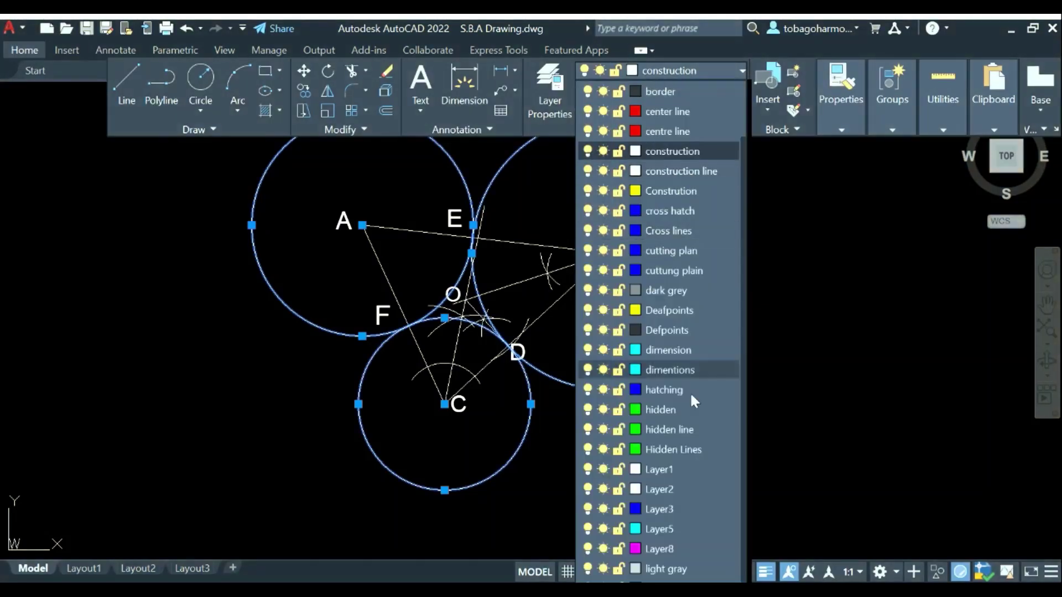
click(675, 547)
key(Escape)
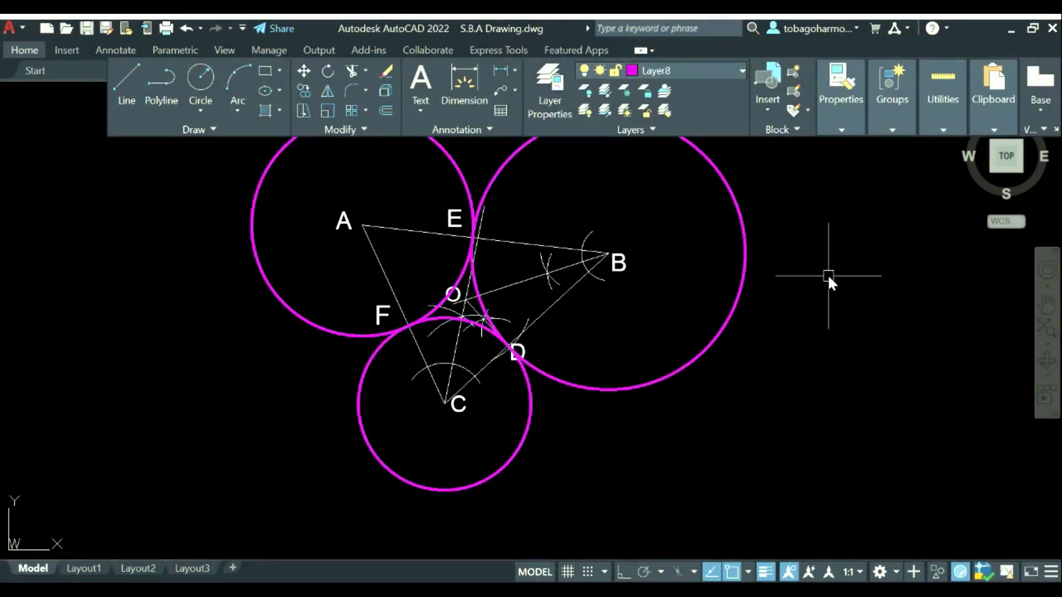
middle_drag(817, 264, 825, 214)
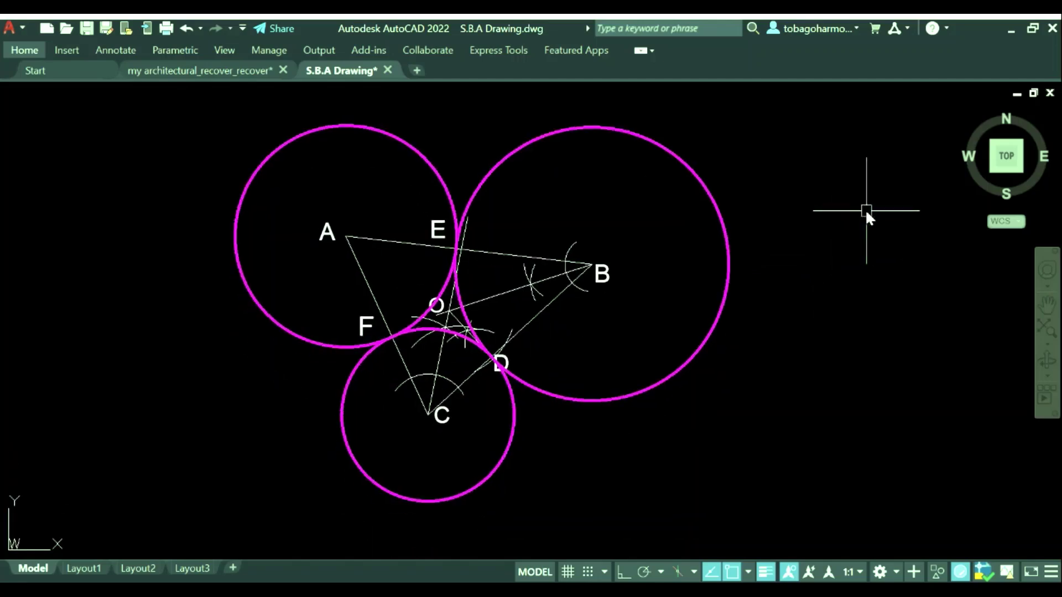